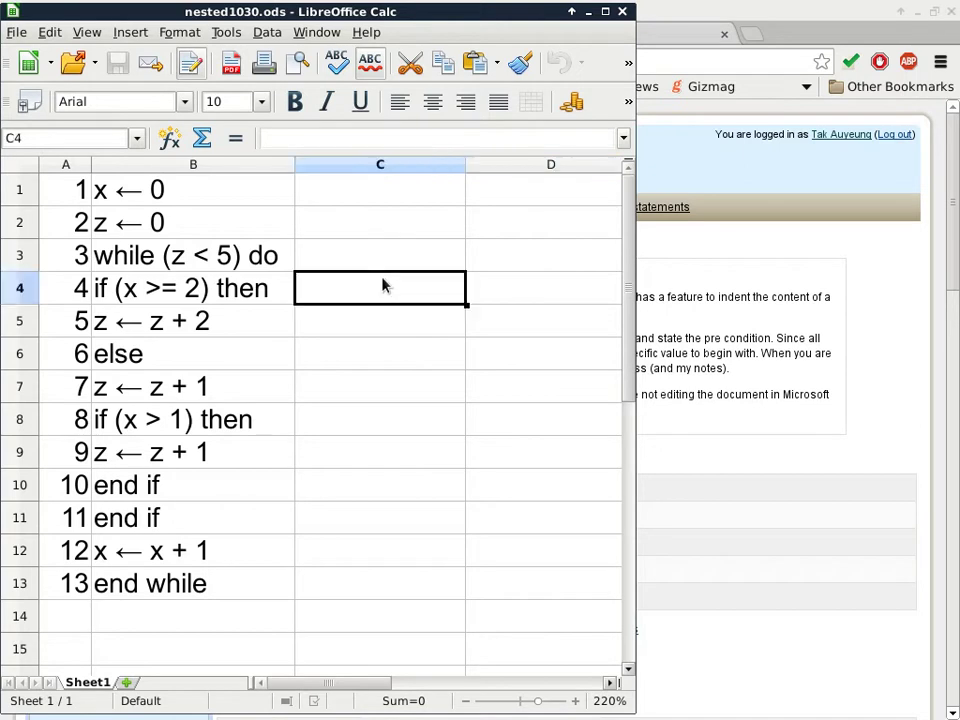
Put opening brackets "(" in C3, C4 and C8 and a comma in C6 beside else
{"action": "left_click", "coordinate": [435, 258]}
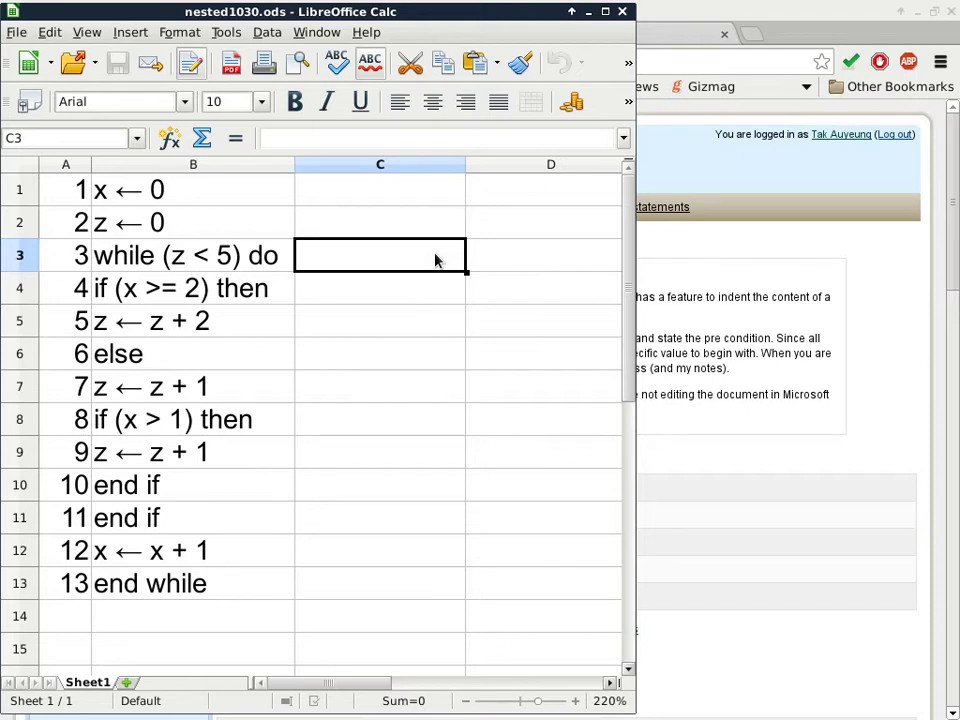
{"action": "type", "text": "("}
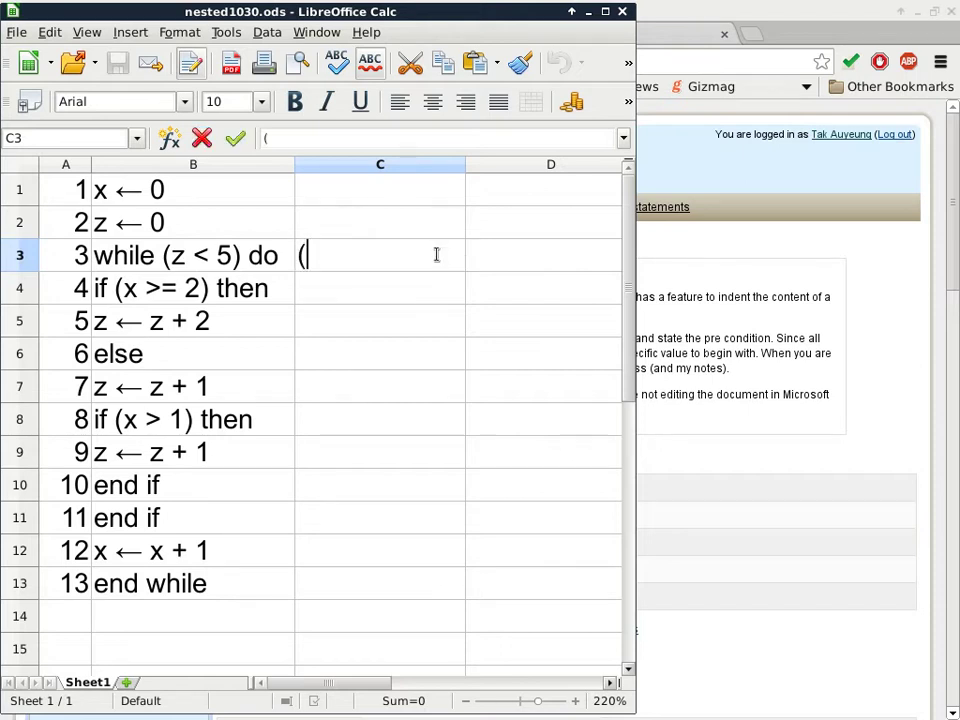
{"action": "key", "text": "Return"}
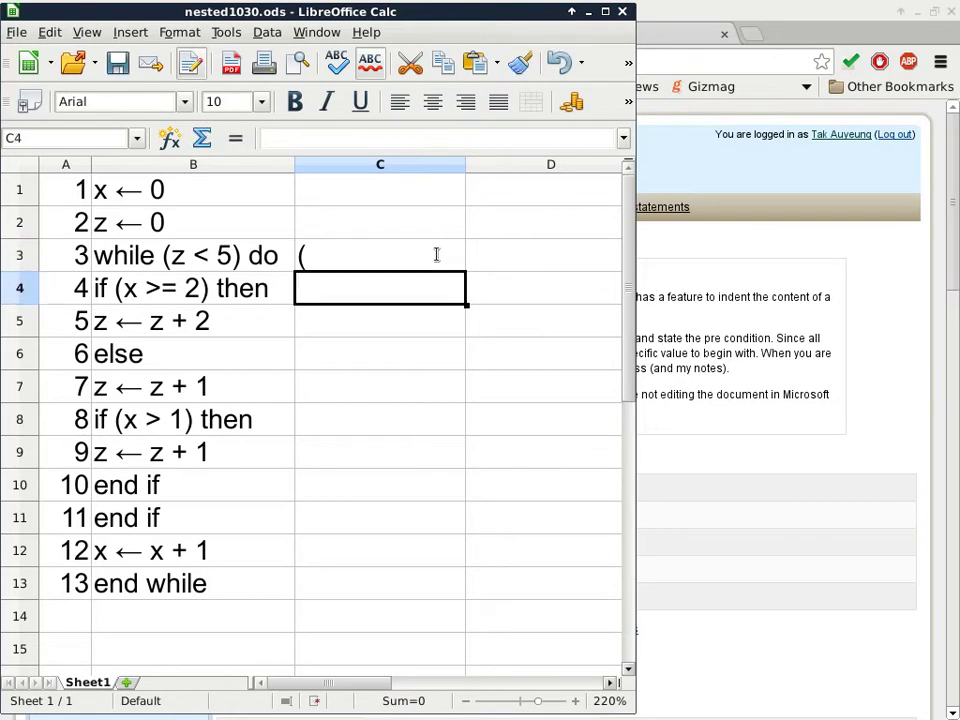
{"action": "type", "text": "("}
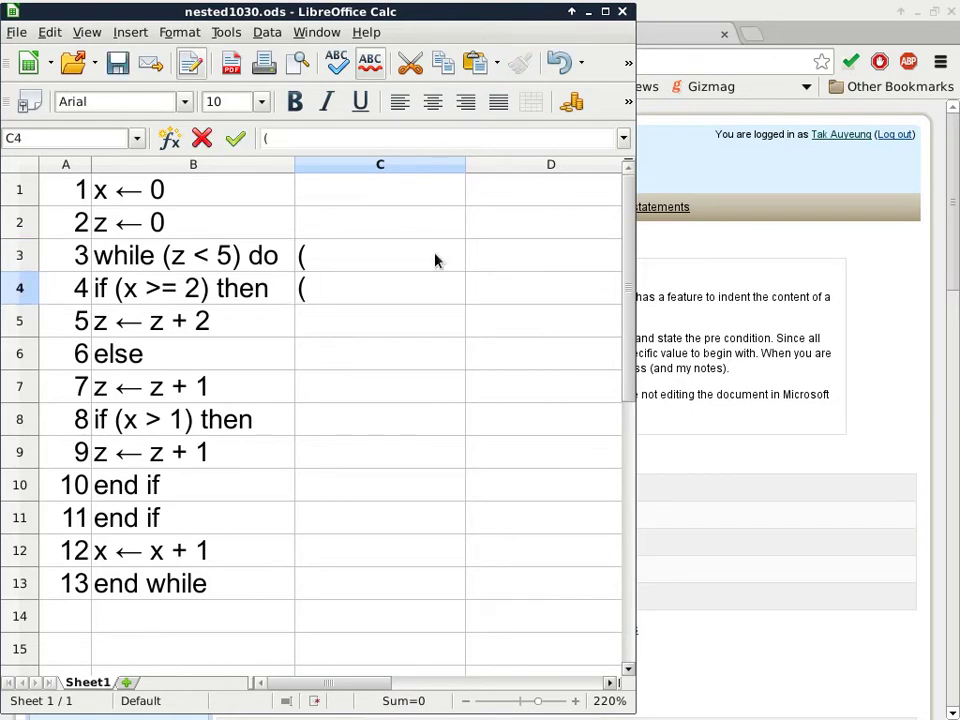
{"action": "key", "text": "Return"}
{"action": "key", "text": "Return"}
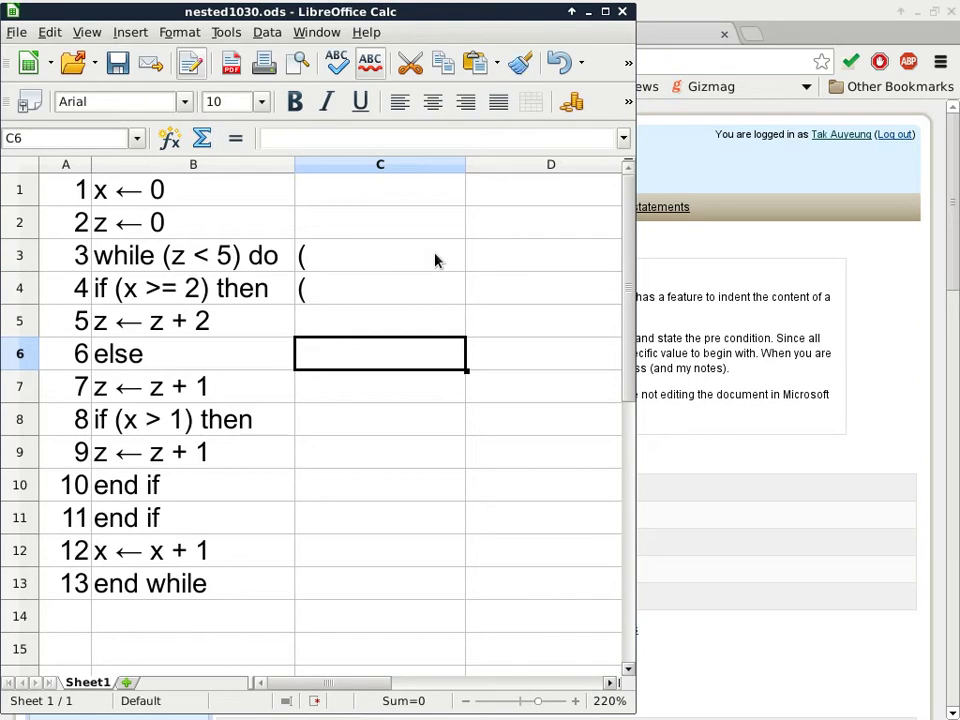
{"action": "type", "text": "-"}
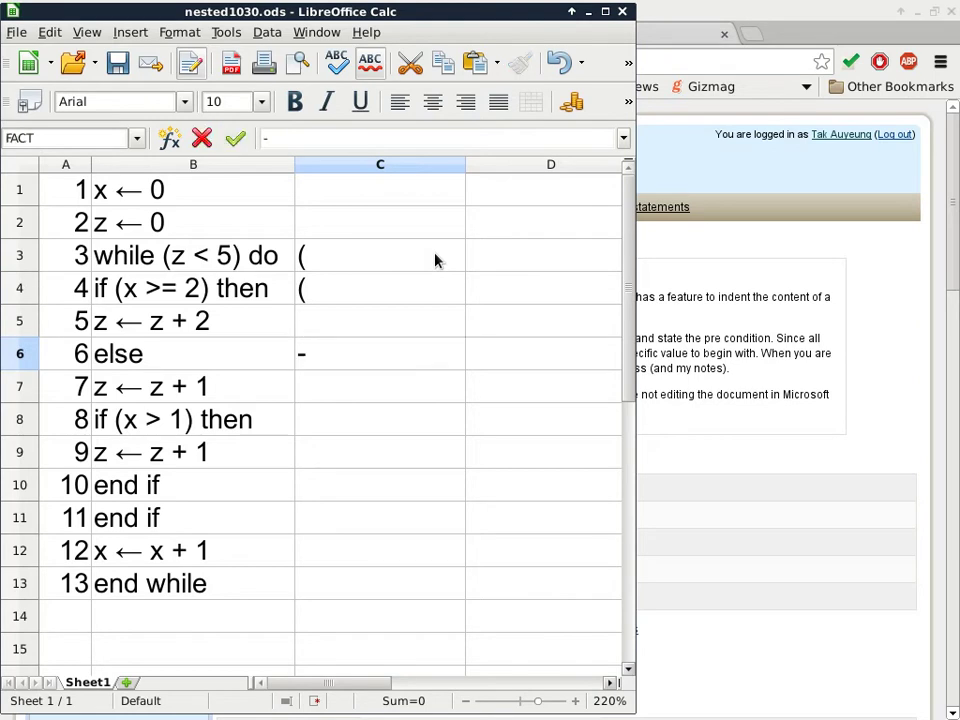
{"action": "key", "text": "BackSpace"}
{"action": "type", "text": ","}
{"action": "key", "text": "Return"}
{"action": "key", "text": "Return"}
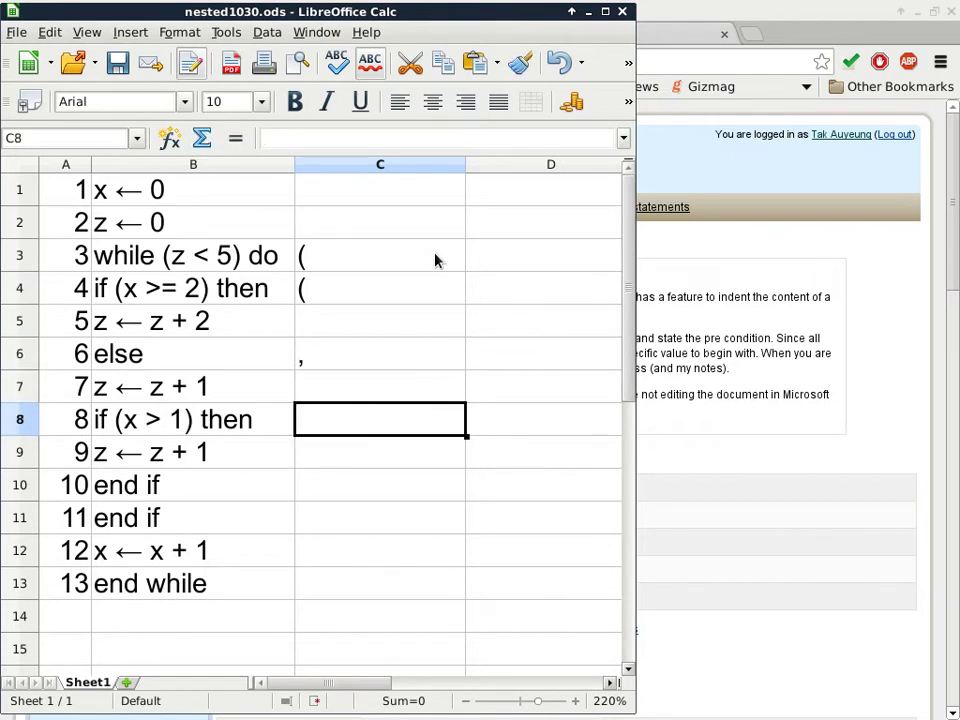
{"action": "type", "text": "("}
{"action": "key", "text": "Return"}
{"action": "key", "text": "Return"}
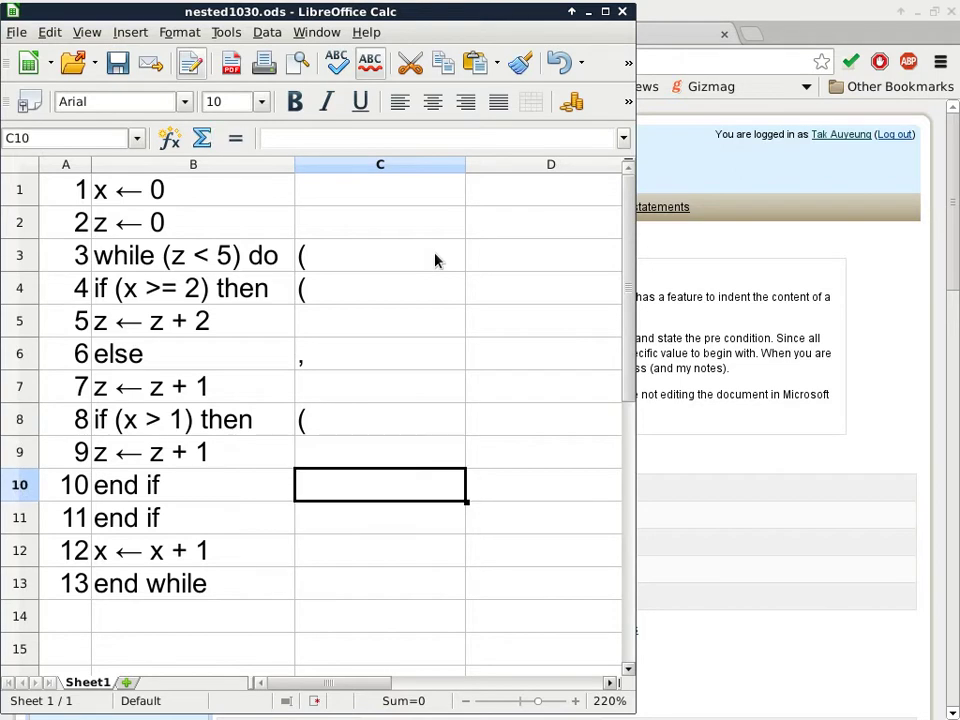
Put closing brackets ")" in C10, C11 and C13 beside the end lines
{"action": "type", "text": ")"}
{"action": "key", "text": "Return"}
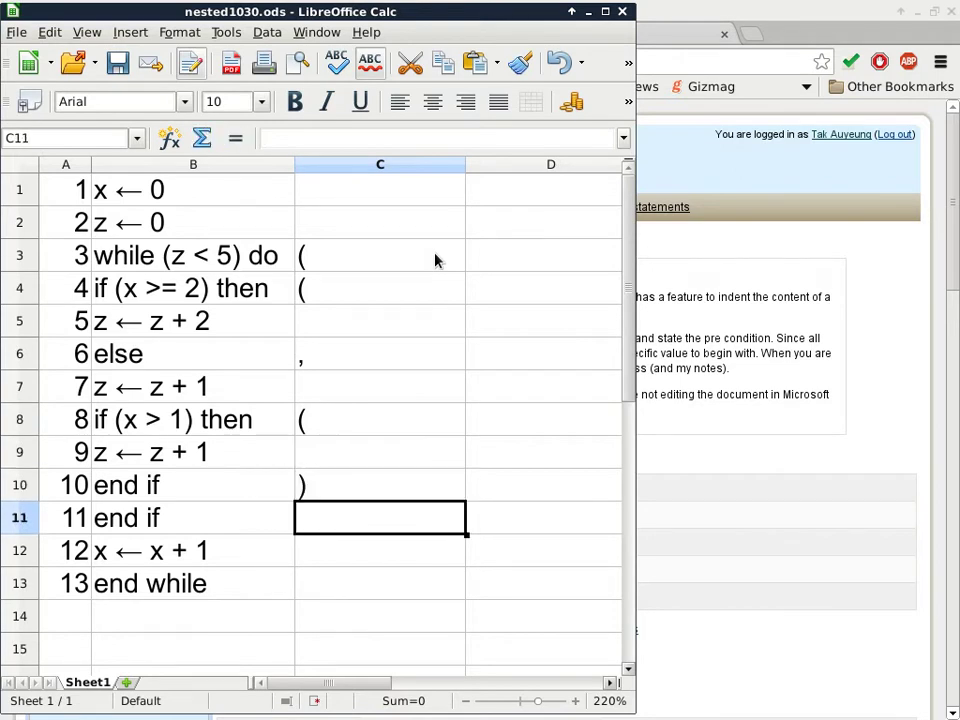
{"action": "type", "text": ")"}
{"action": "key", "text": "Return"}
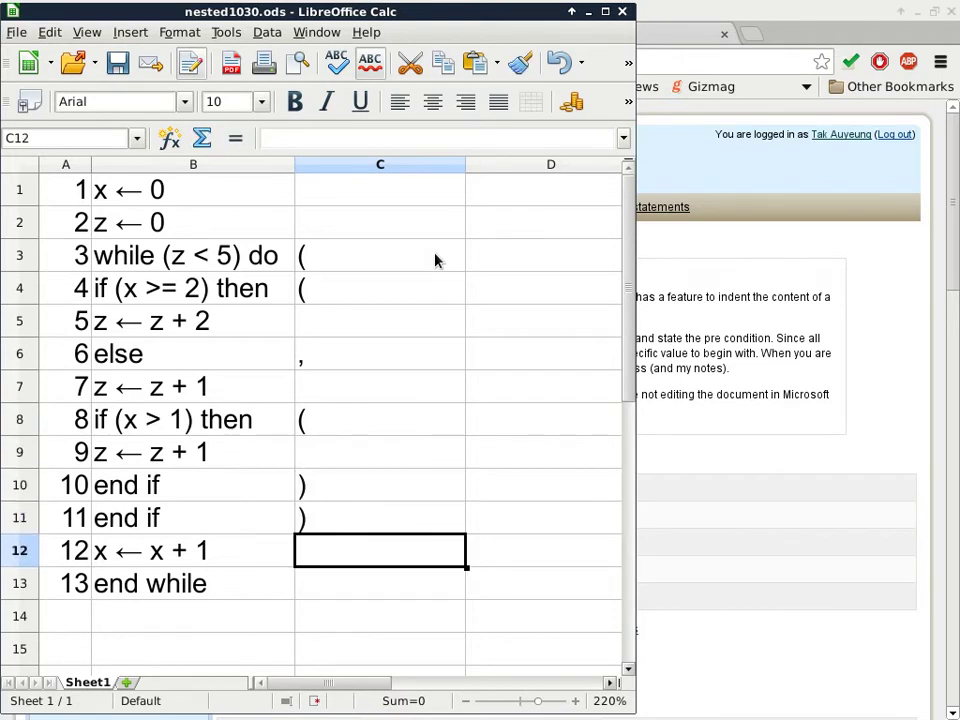
{"action": "key", "text": "Return"}
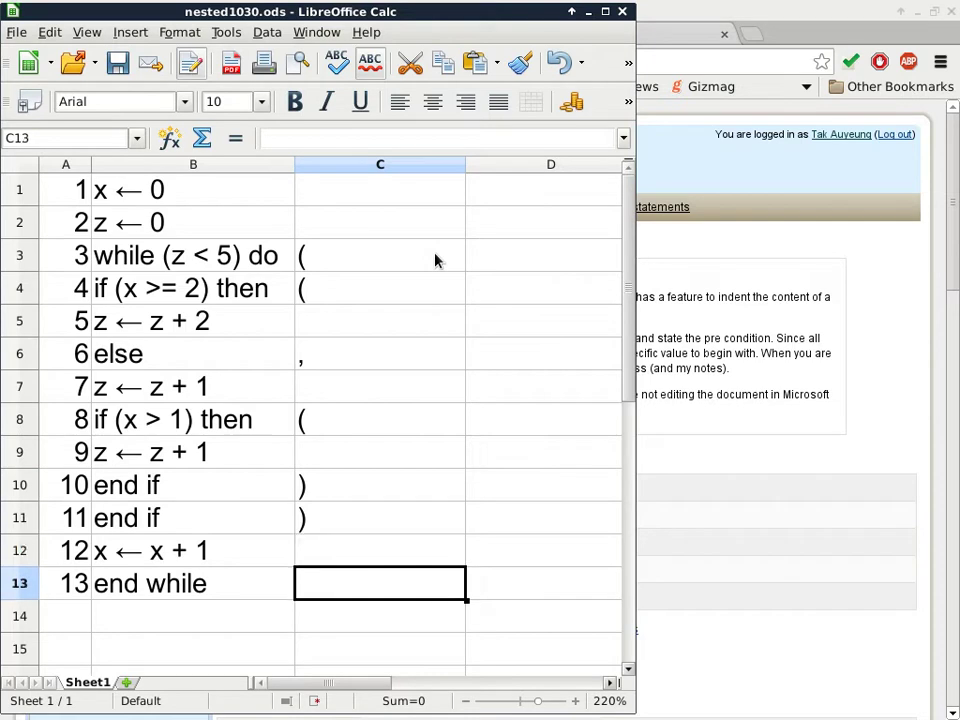
{"action": "type", "text": ")"}
{"action": "key", "text": "Return"}
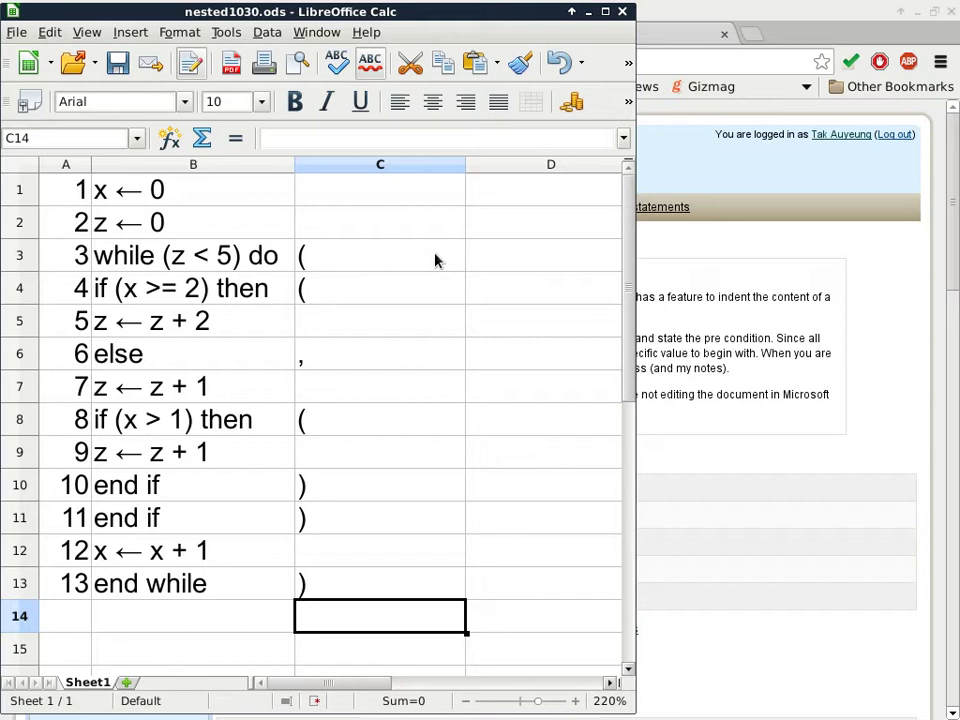
Select B4:C12, covering lines 4–12 of the while loop body and their marks
{"action": "left_click", "coordinate": [346, 258]}
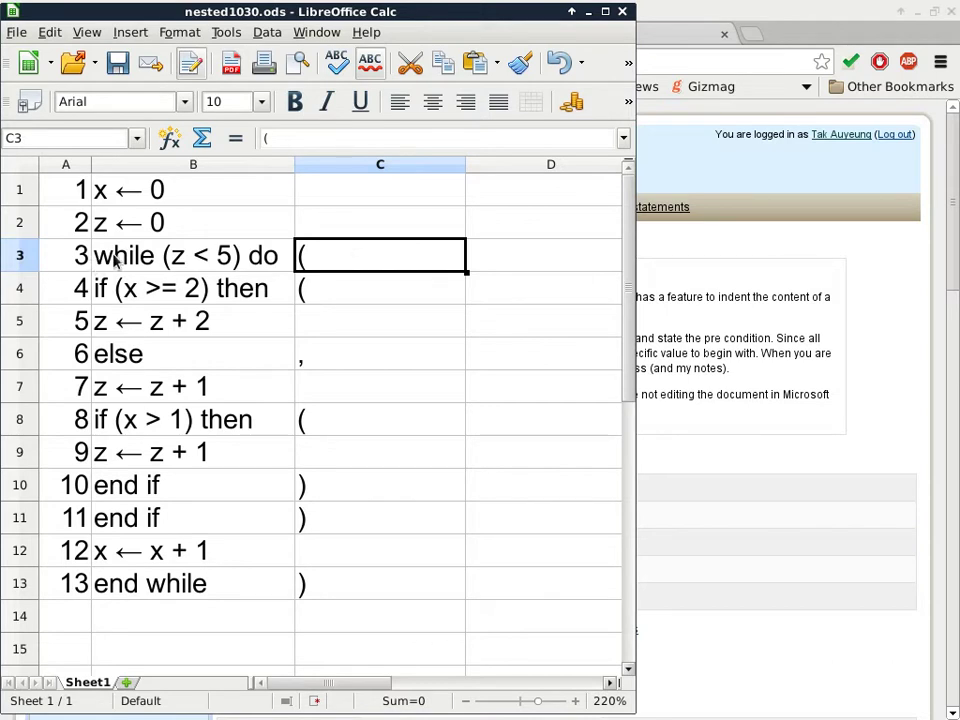
{"action": "left_click", "coordinate": [62, 254]}
{"action": "left_click", "coordinate": [63, 587]}
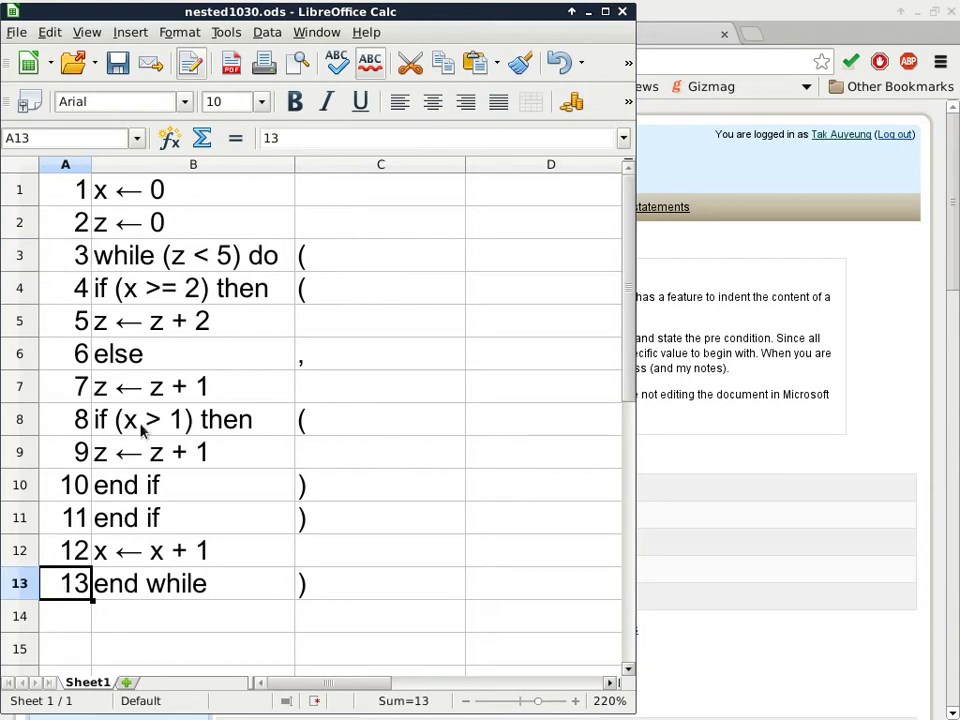
{"action": "left_click", "coordinate": [165, 287]}
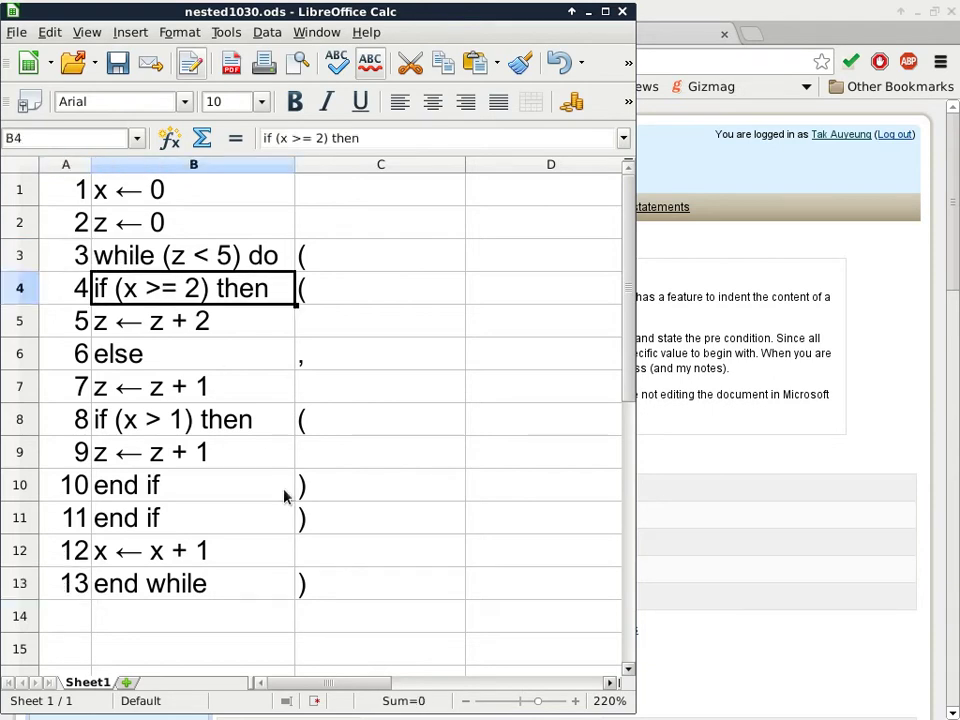
{"action": "left_click", "coordinate": [349, 551], "text": "shift"}
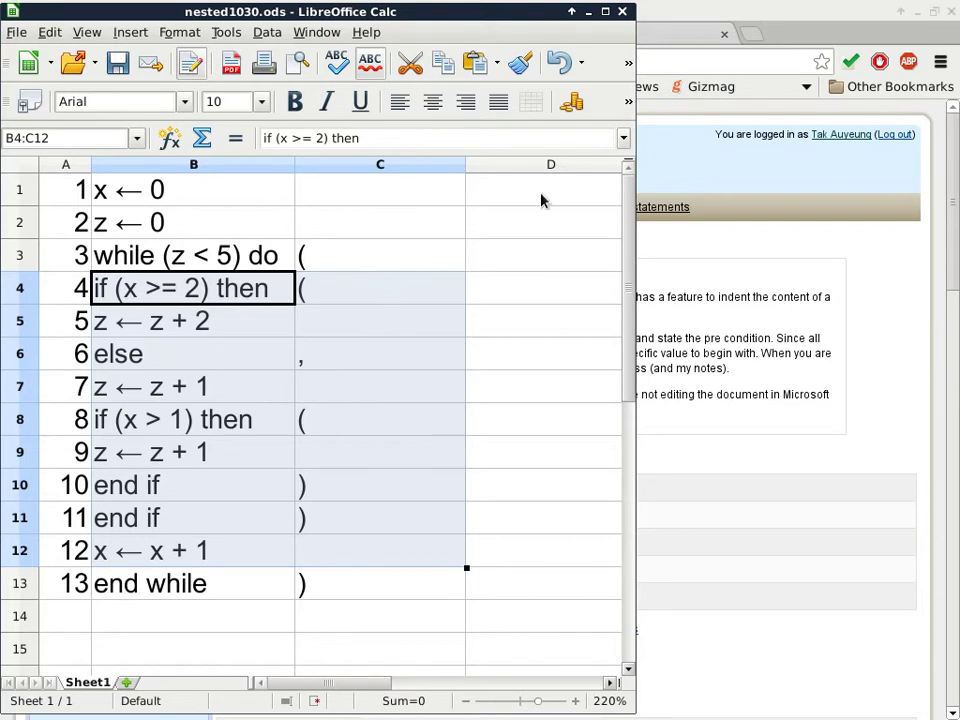
Increase the indent of B4:C12 one level and widen column B to fit the code
{"action": "left_click", "coordinate": [629, 102]}
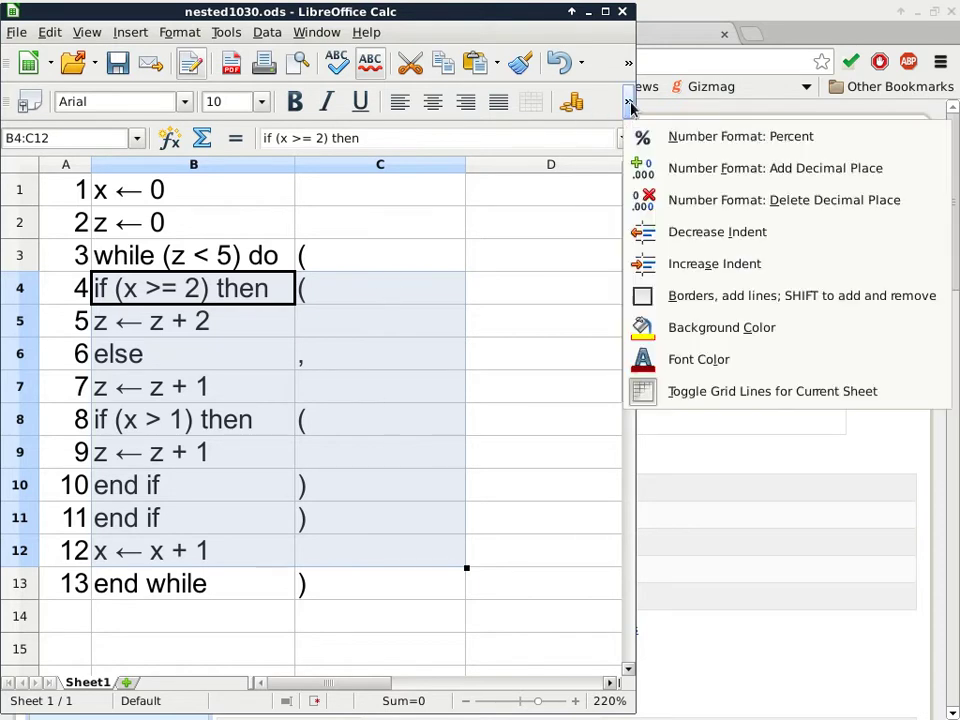
{"action": "left_click", "coordinate": [668, 266]}
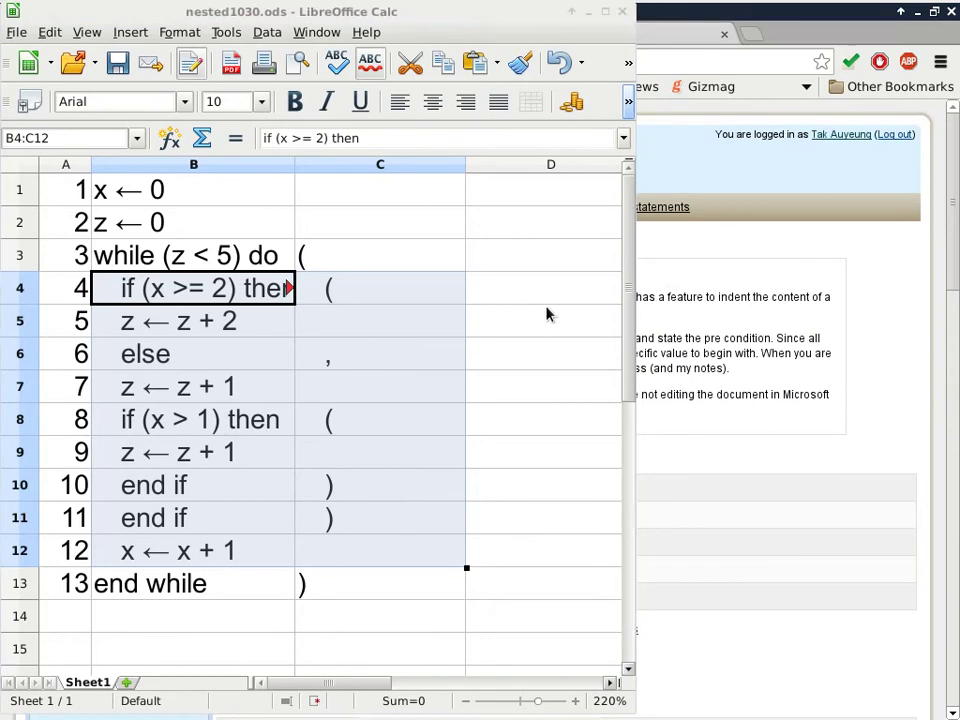
{"action": "left_click", "coordinate": [208, 164]}
{"action": "left_click_drag", "start_coordinate": [296, 164], "coordinate": [375, 164]}
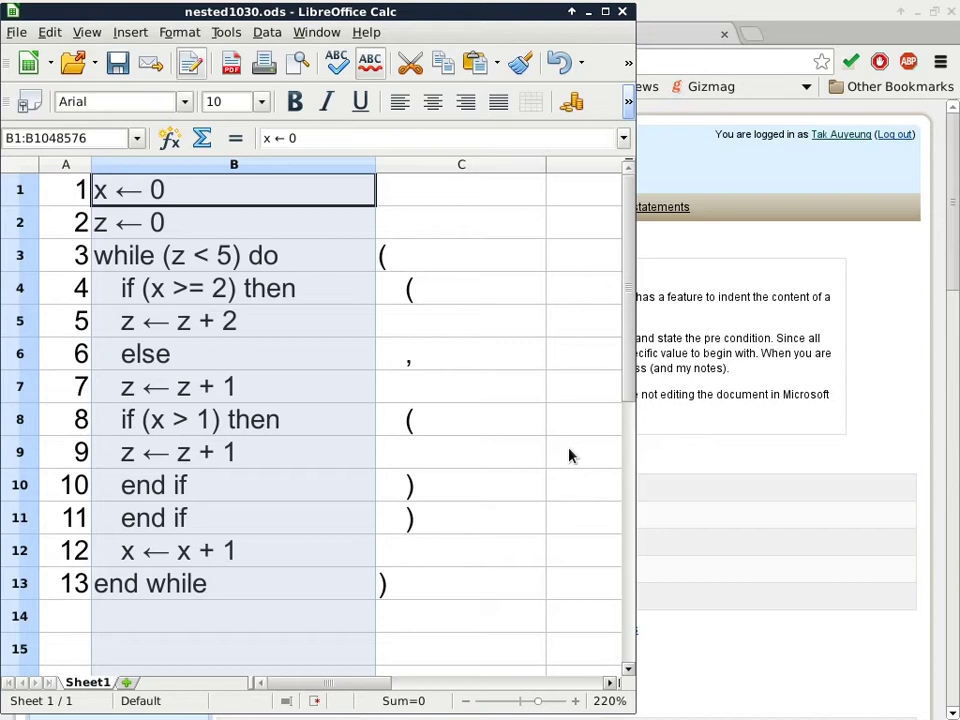
Fill the while loop's bracket cells C3 and C13 with a yellow background
{"action": "left_click", "coordinate": [394, 261]}
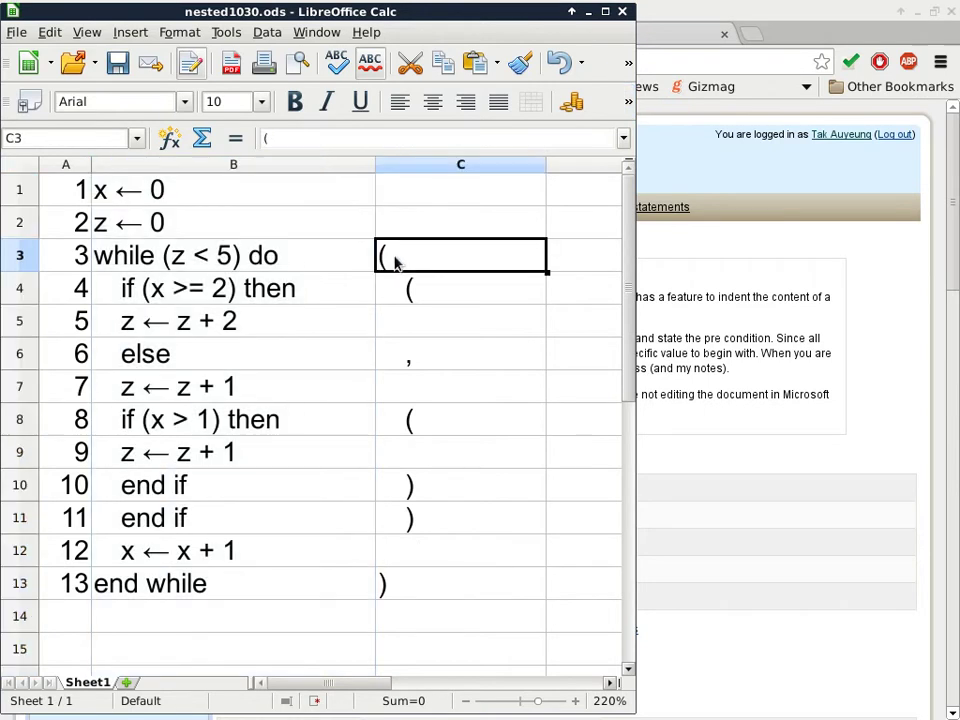
{"action": "left_click", "coordinate": [432, 590], "text": "ctrl"}
{"action": "right_click", "coordinate": [431, 590]}
{"action": "key", "text": "Escape"}
{"action": "left_click", "coordinate": [628, 101]}
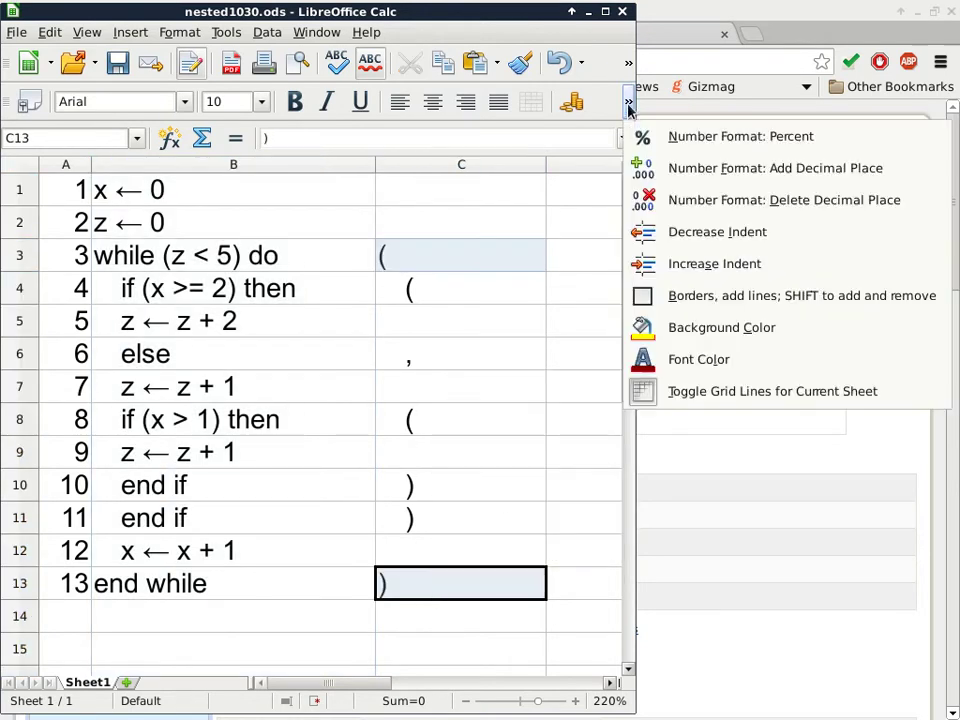
{"action": "left_click", "coordinate": [714, 329]}
{"action": "left_click", "coordinate": [667, 353]}
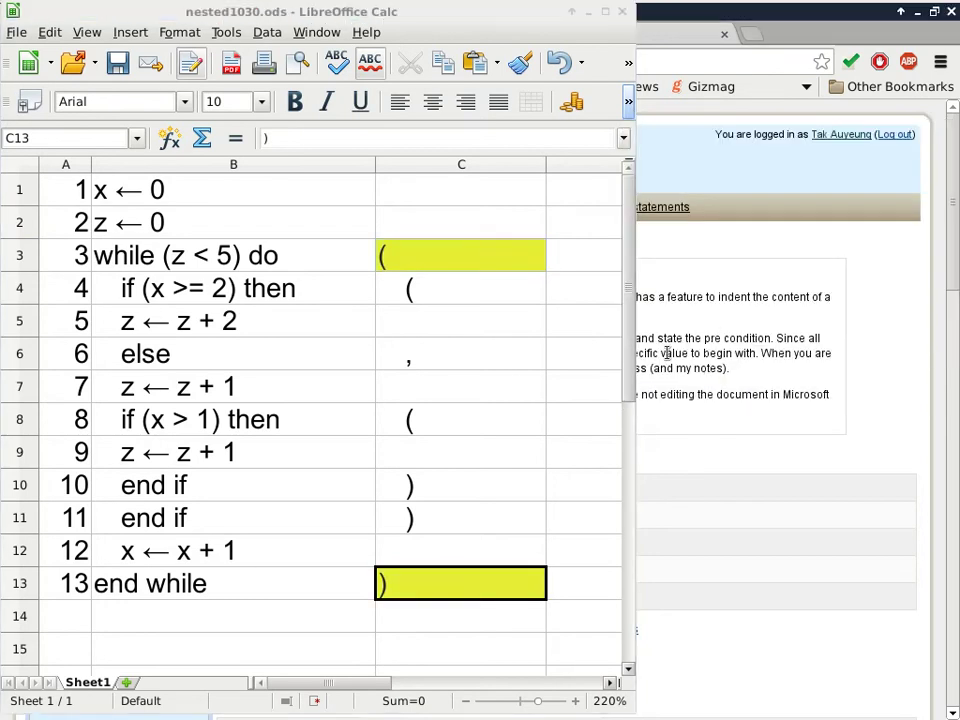
{"action": "left_click", "coordinate": [499, 163]}
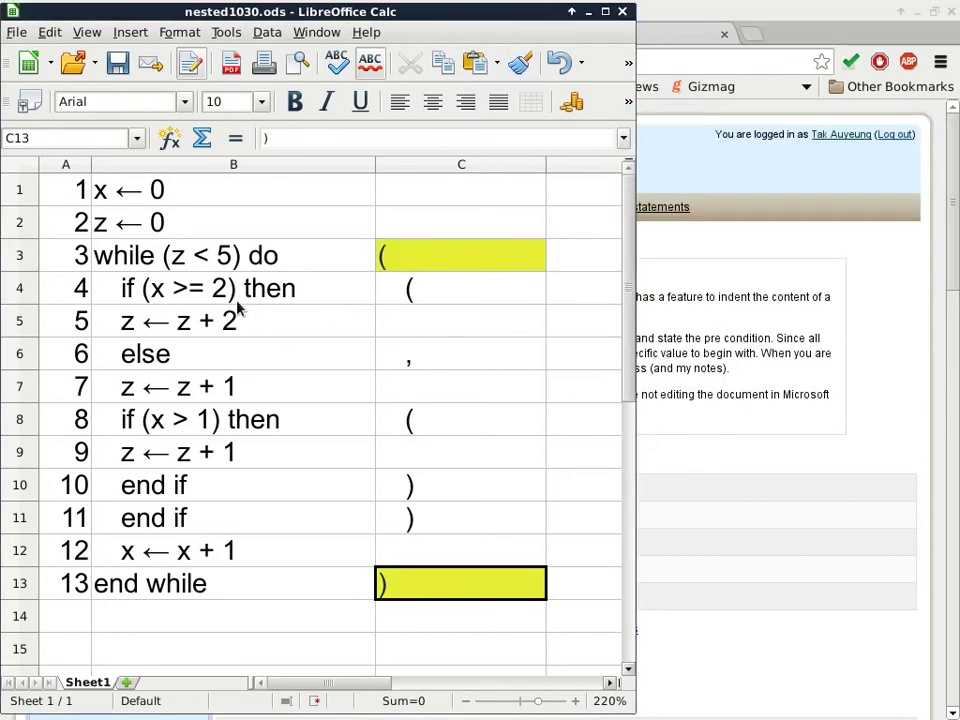
{"action": "left_click", "coordinate": [420, 298]}
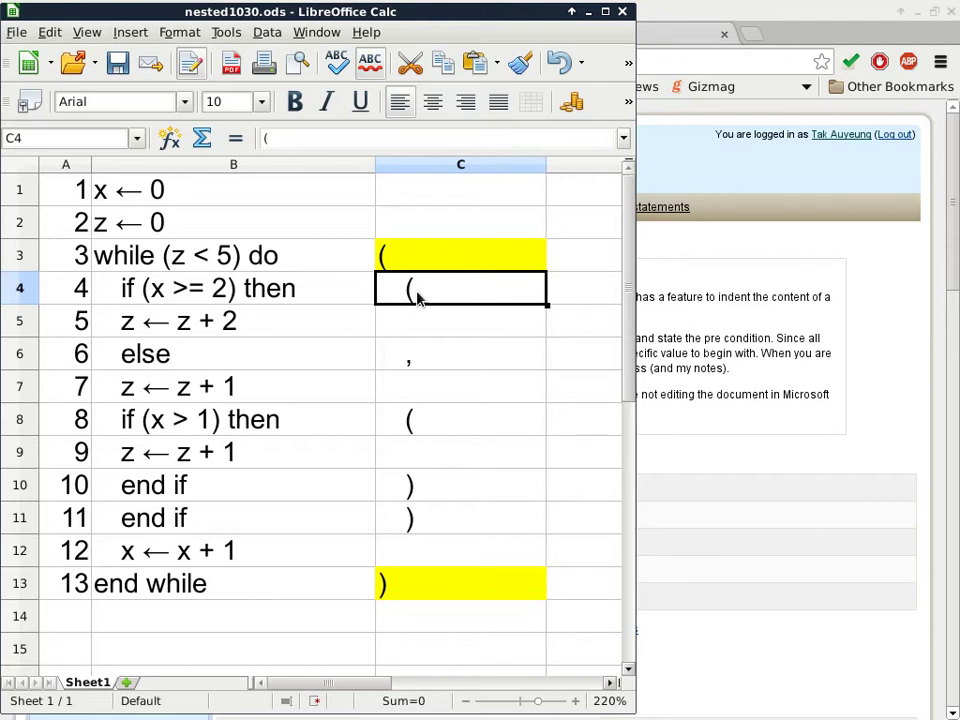
{"action": "left_click", "coordinate": [19, 290]}
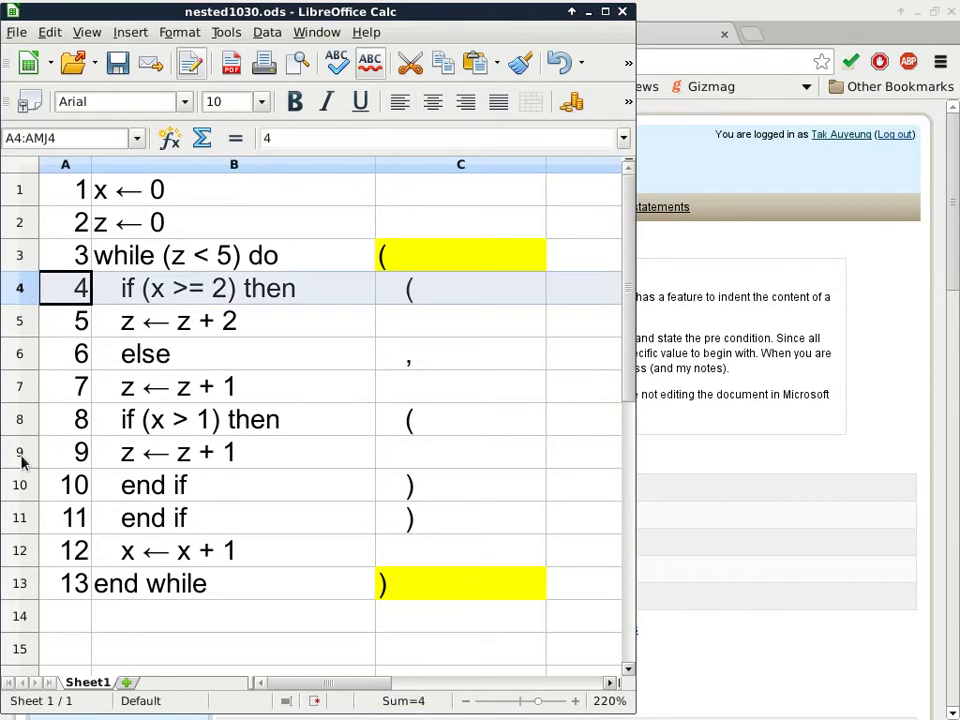
{"action": "left_click", "coordinate": [33, 520], "text": "shift"}
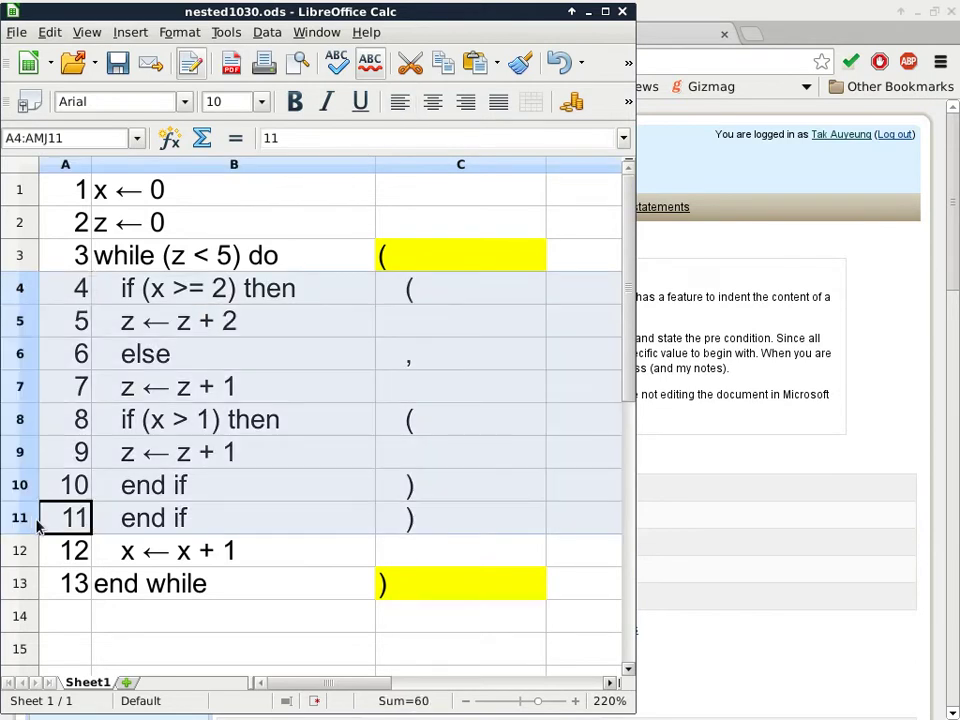
{"action": "left_click", "coordinate": [189, 320]}
{"action": "left_click", "coordinate": [453, 494], "text": "shift"}
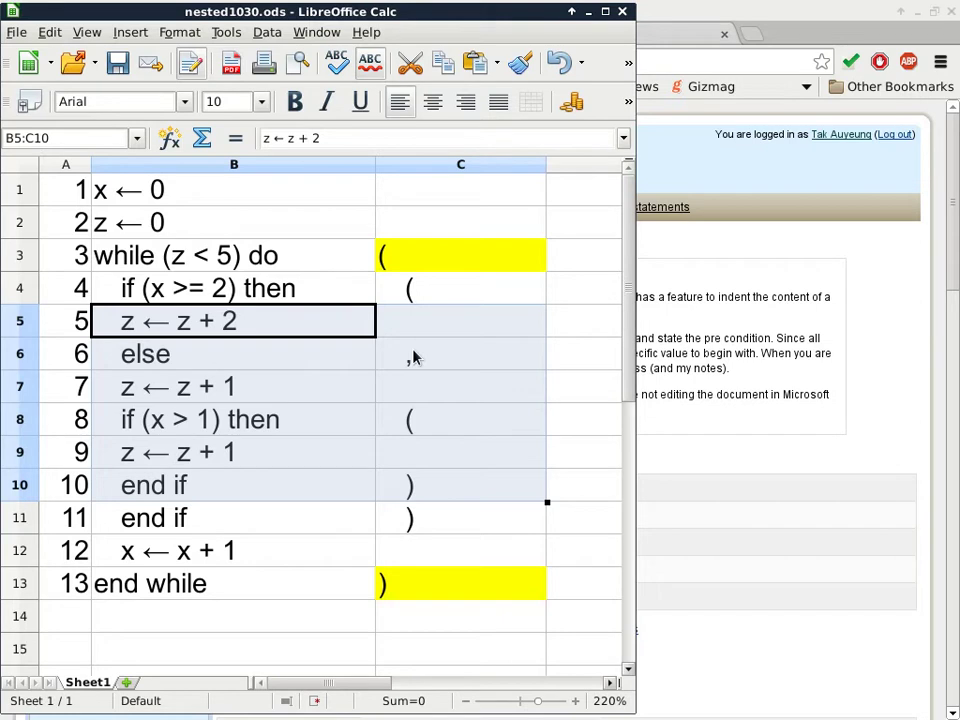
{"action": "left_click", "coordinate": [330, 328]}
{"action": "key", "text": "ctrl+z"}
{"action": "left_click", "coordinate": [268, 366]}
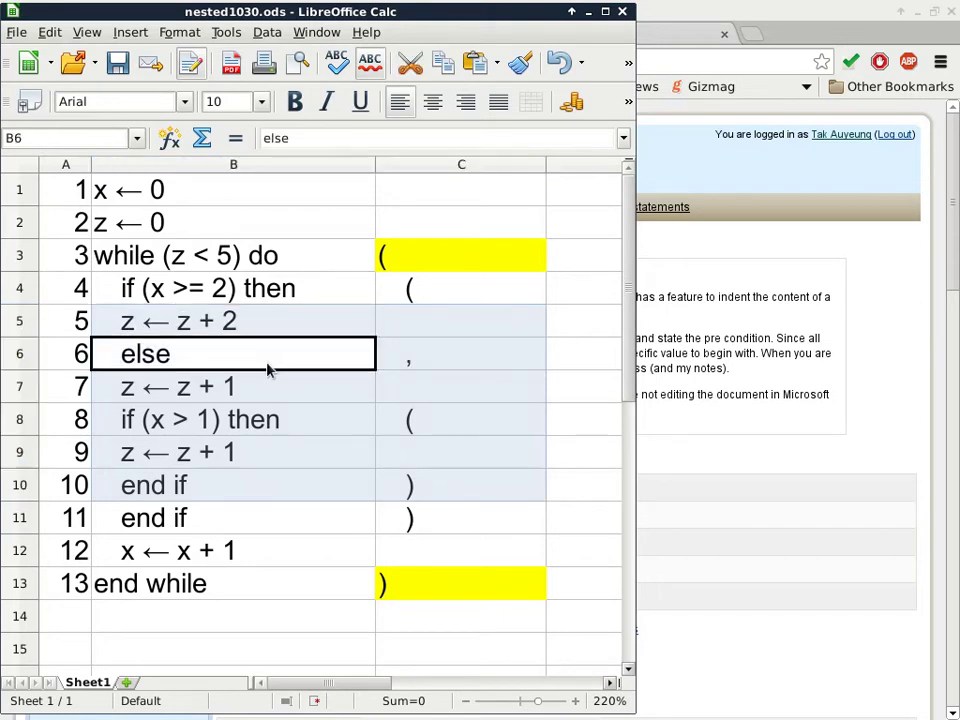
{"action": "left_click", "coordinate": [418, 370]}
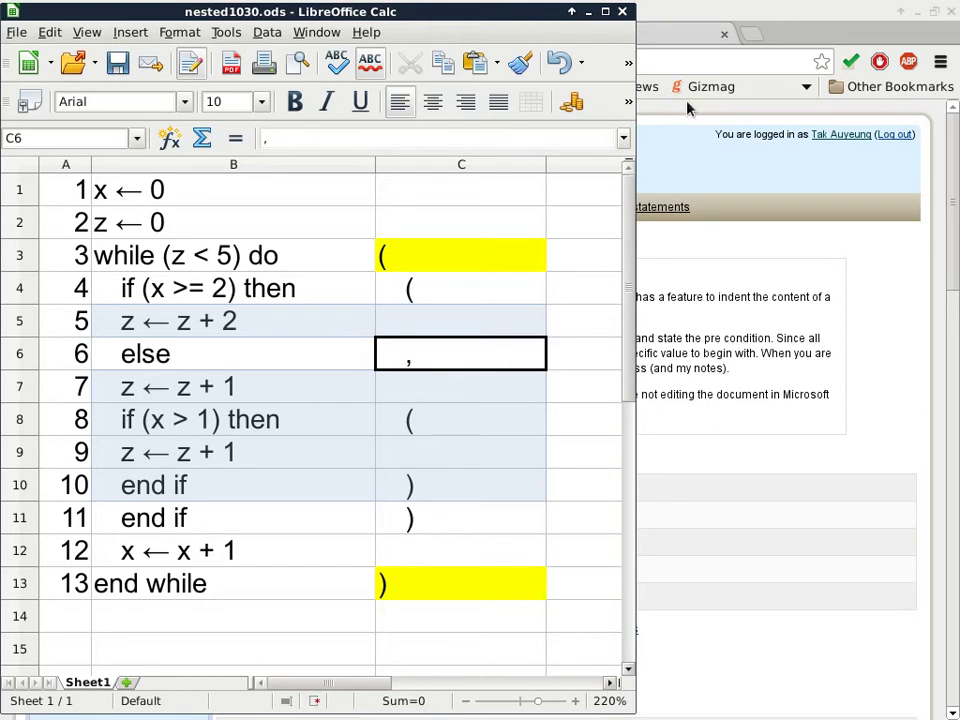
Indent lines 5 and 7–10 one level further and shade C4, C6 and C11 yellow
{"action": "left_click", "coordinate": [628, 101]}
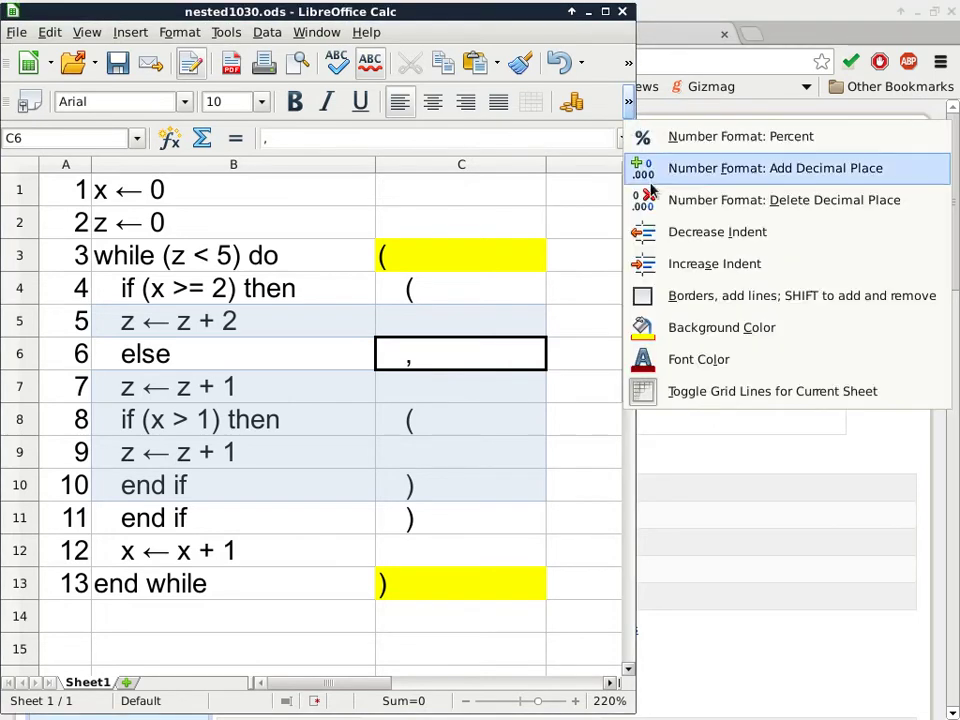
{"action": "left_click", "coordinate": [660, 263]}
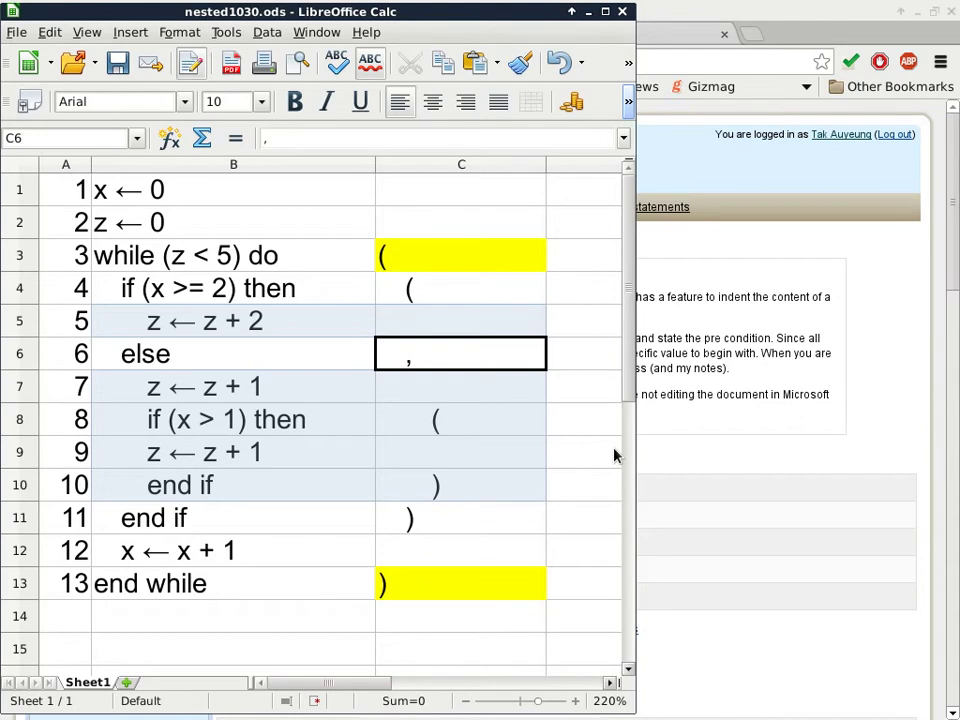
{"action": "left_click", "coordinate": [538, 296]}
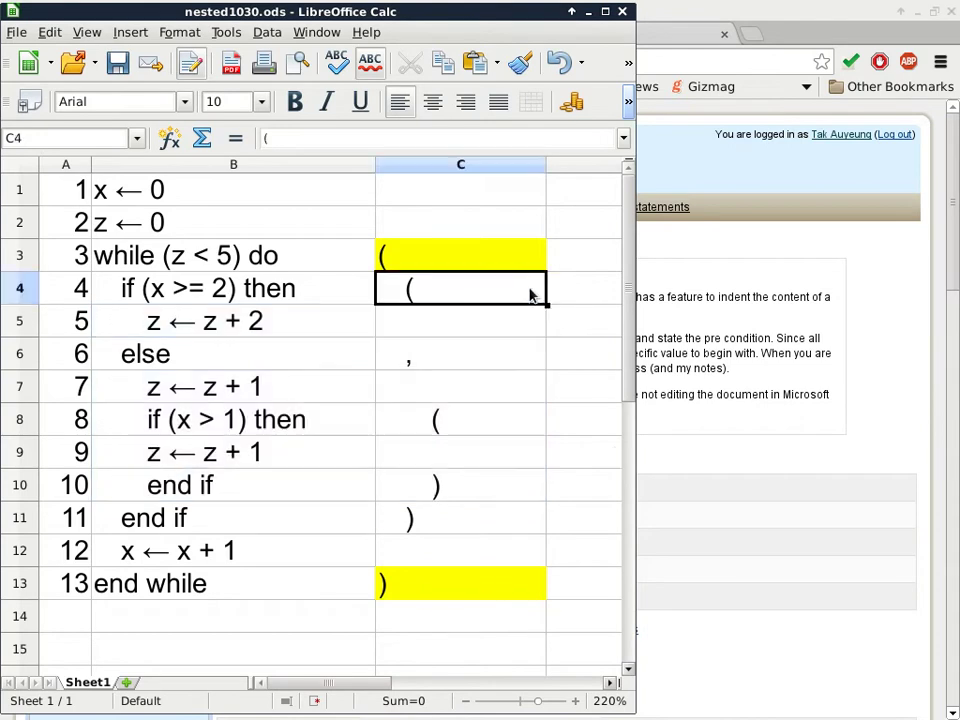
{"action": "left_click", "coordinate": [515, 356], "text": "ctrl"}
{"action": "left_click", "coordinate": [504, 522], "text": "ctrl"}
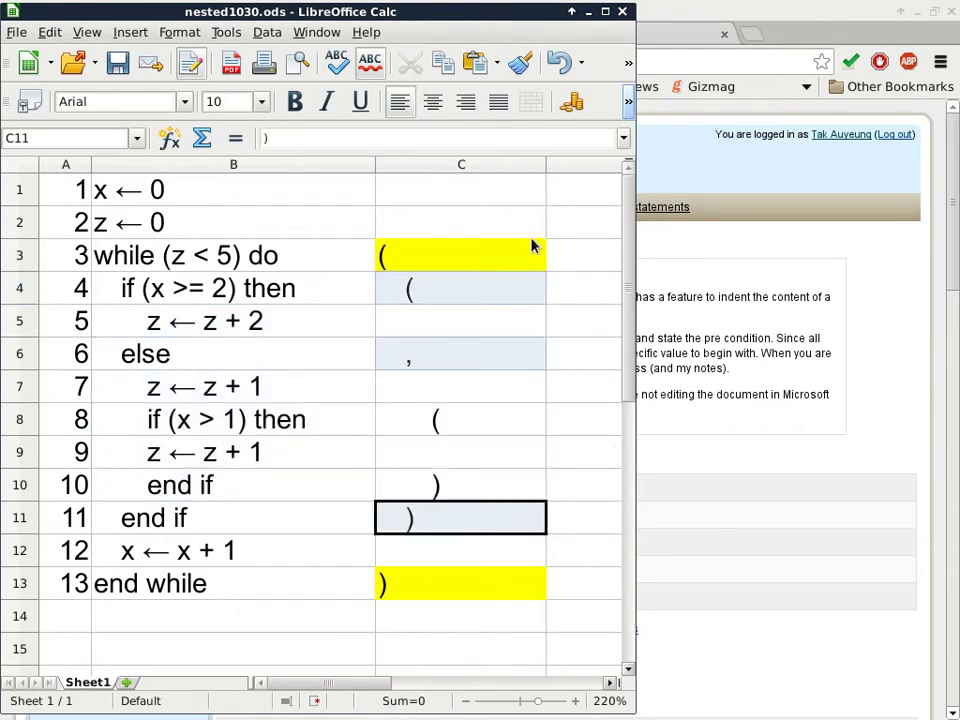
{"action": "left_click", "coordinate": [628, 101]}
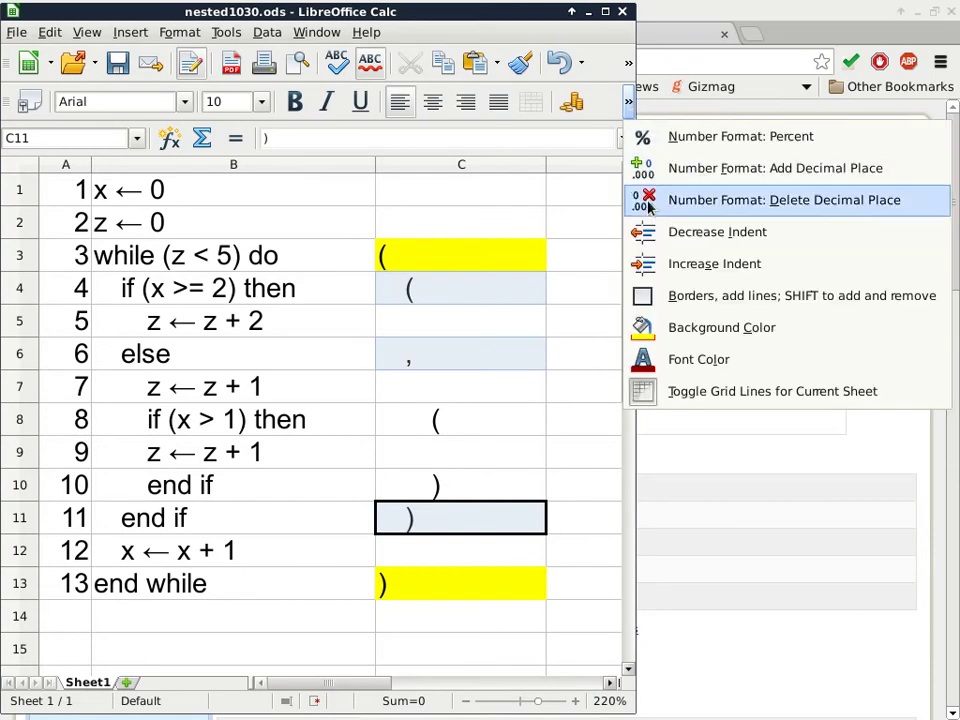
{"action": "left_click", "coordinate": [681, 340]}
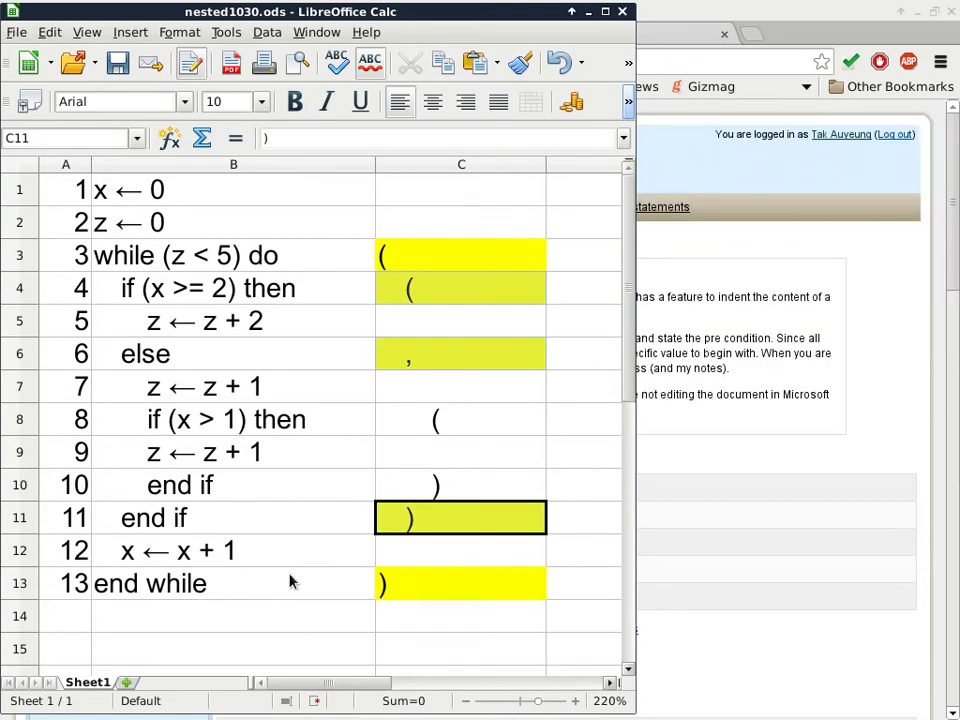
Indent line 9 (z ← z + 1) one more level
{"action": "left_click", "coordinate": [227, 454]}
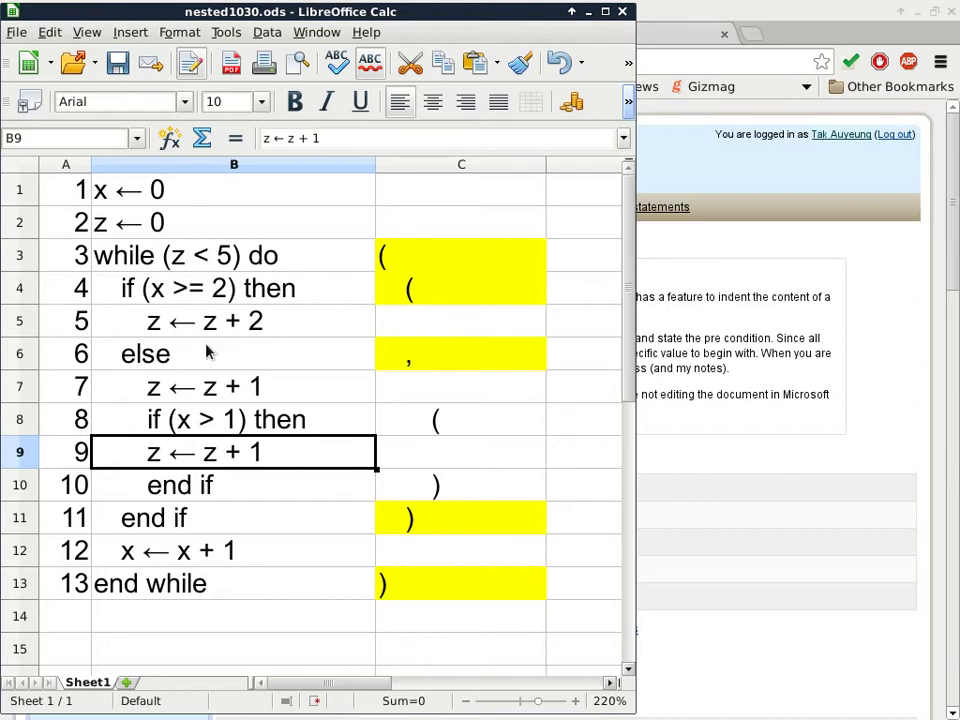
{"action": "left_click", "coordinate": [628, 103]}
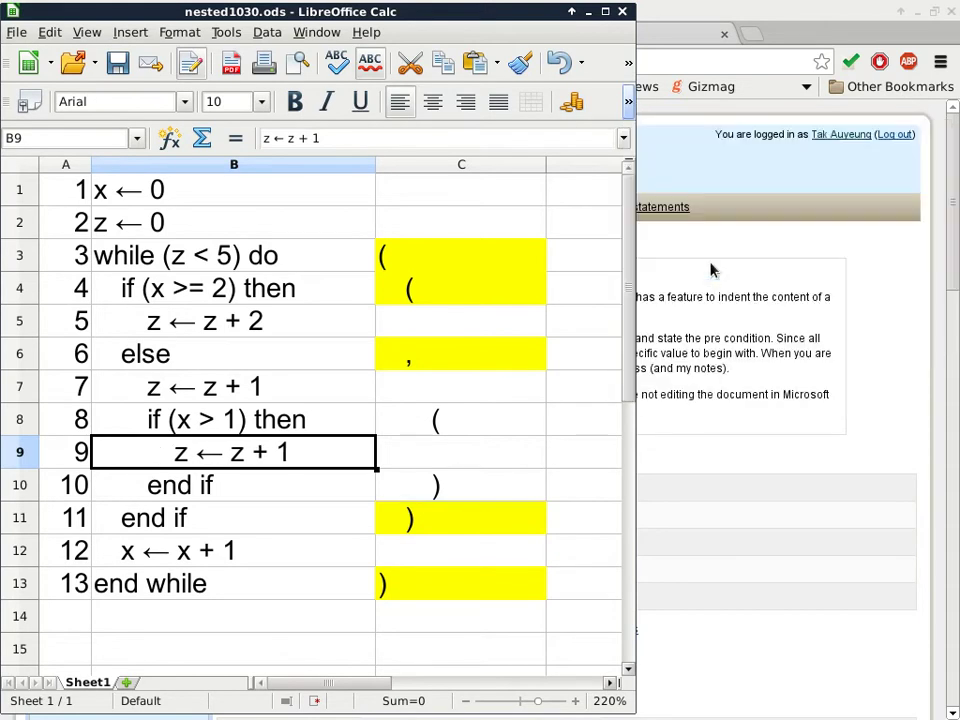
{"action": "left_click", "coordinate": [411, 429]}
Shade the inner if brackets in C8 and C10 with a yellow background
{"action": "left_click", "coordinate": [431, 489]}
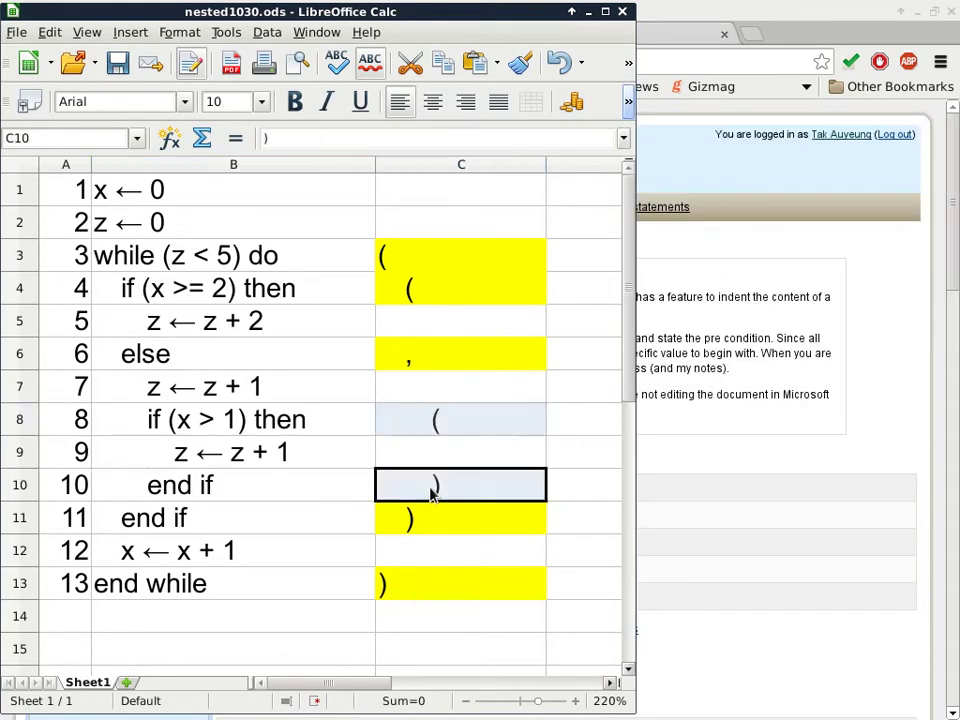
{"action": "right_click", "coordinate": [431, 489]}
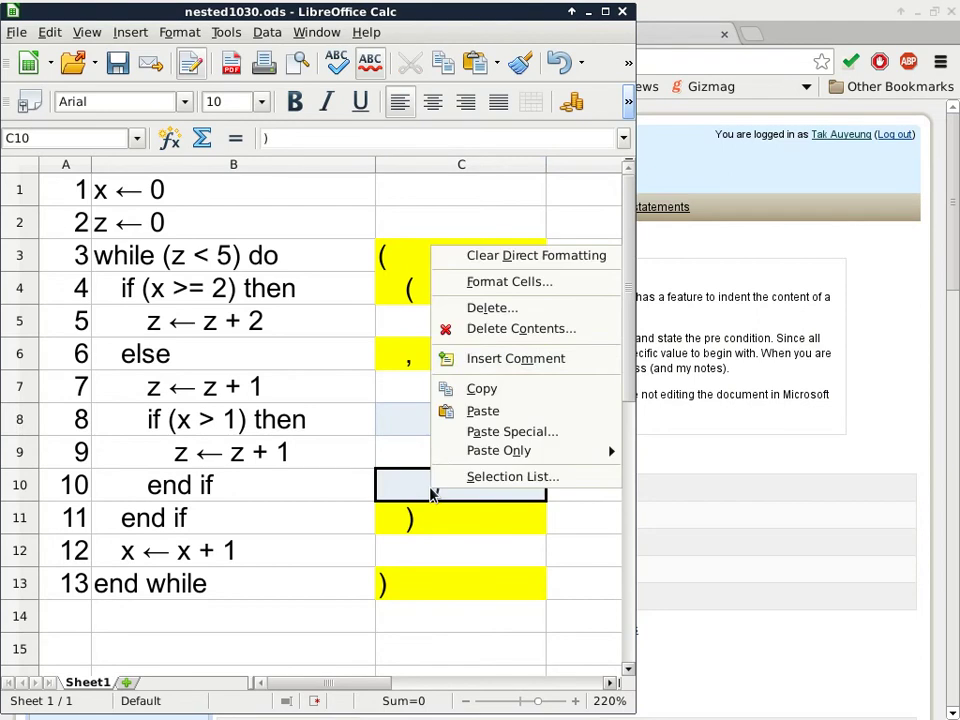
{"action": "left_click", "coordinate": [628, 103]}
{"action": "left_click", "coordinate": [628, 103]}
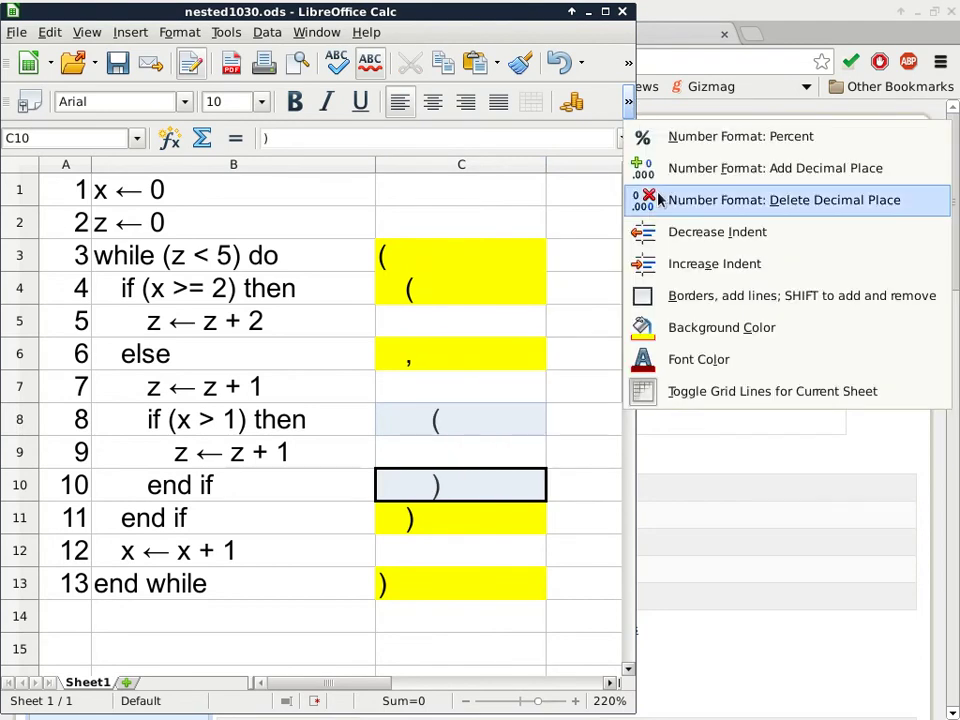
{"action": "left_click", "coordinate": [685, 330]}
{"action": "left_click", "coordinate": [295, 643]}
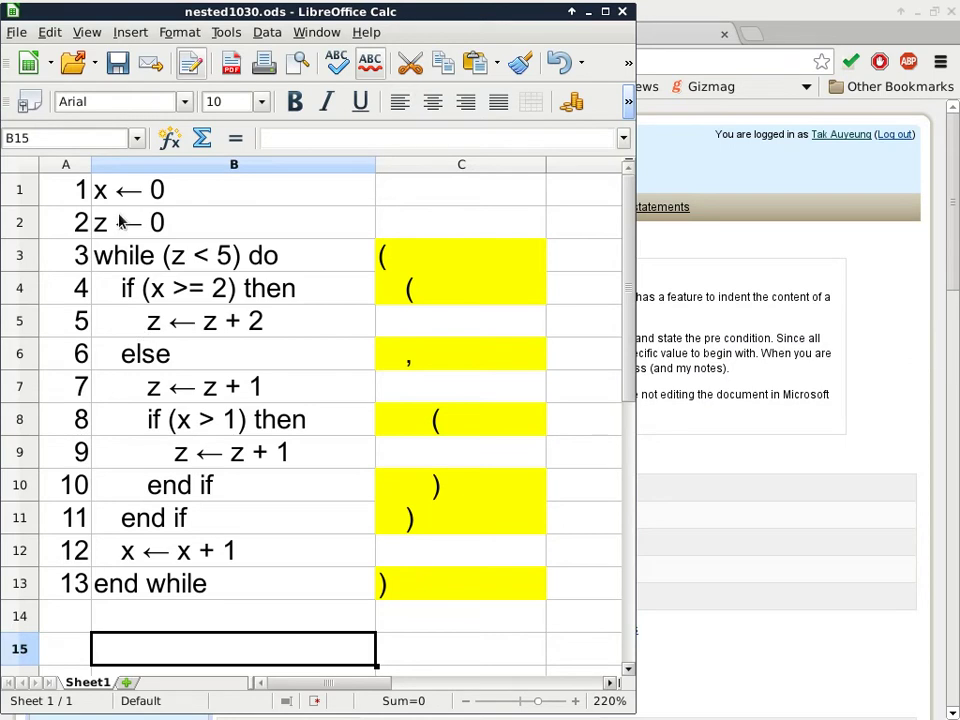
{"action": "left_click", "coordinate": [72, 200]}
{"action": "left_click", "coordinate": [285, 585], "text": "shift"}
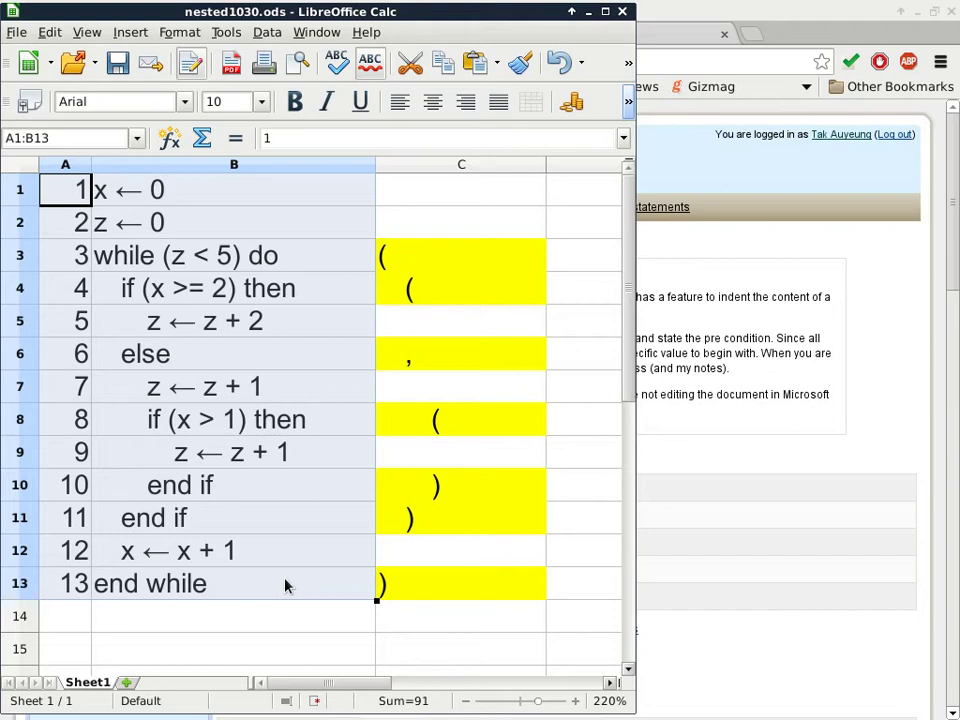
{"action": "left_click", "coordinate": [216, 330]}
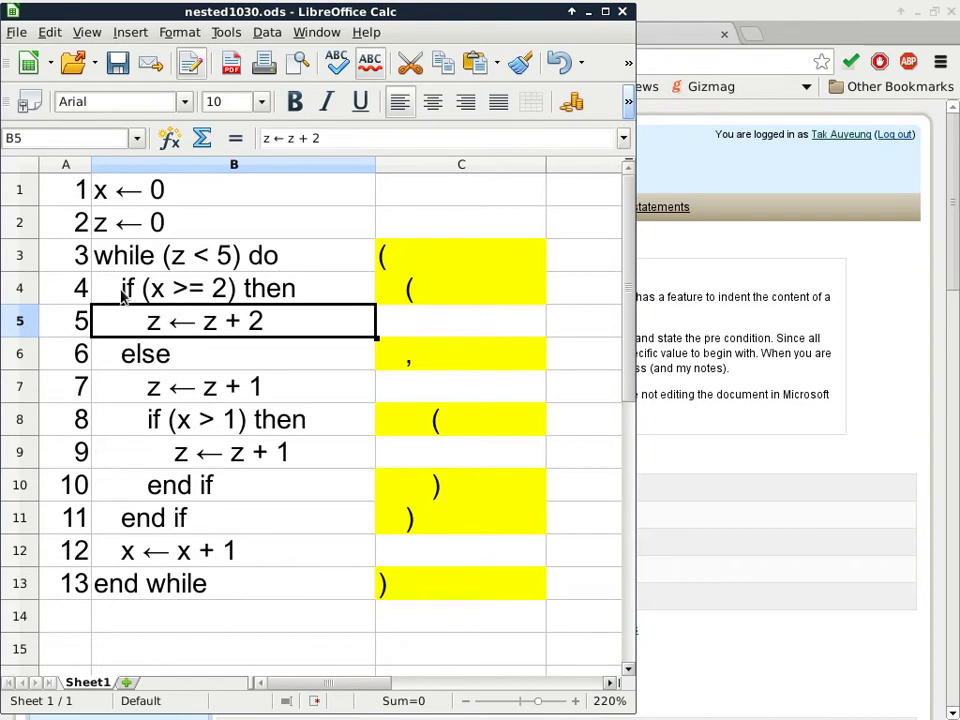
{"action": "left_click", "coordinate": [190, 392]}
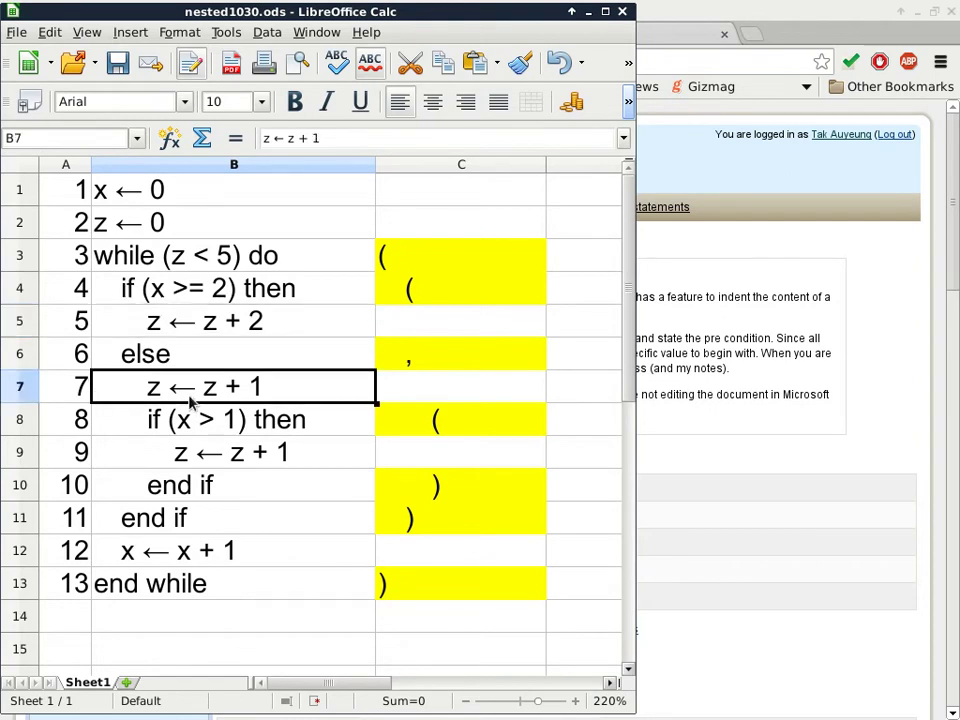
{"action": "left_click", "coordinate": [204, 490], "text": "shift"}
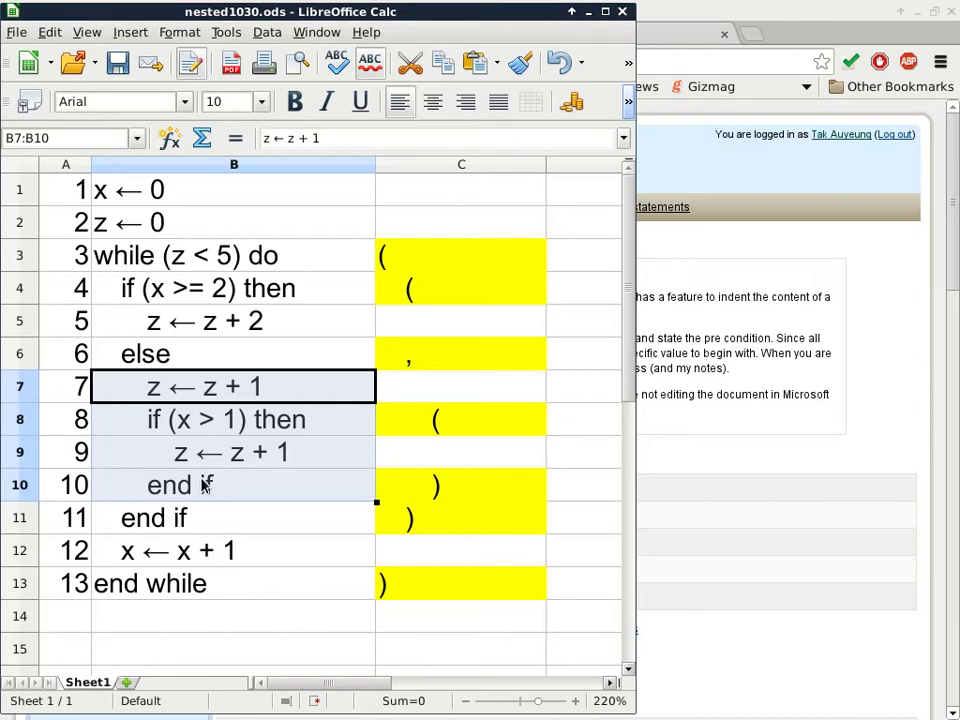
{"action": "left_click", "coordinate": [204, 485]}
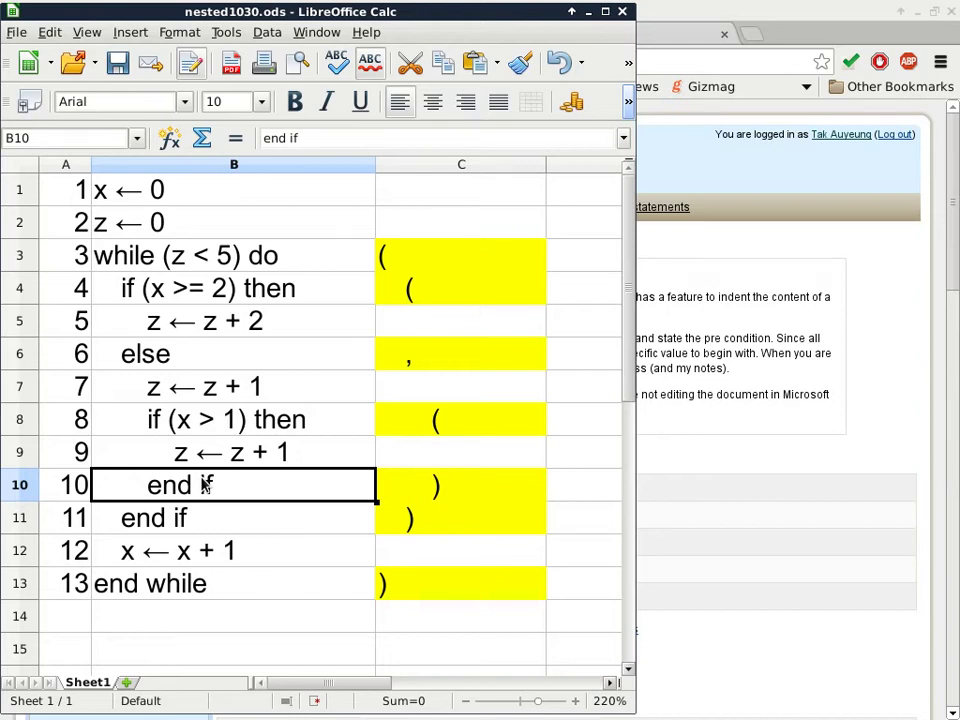
Return to the Topic 2 course page and turn editing on
{"action": "left_click", "coordinate": [718, 190]}
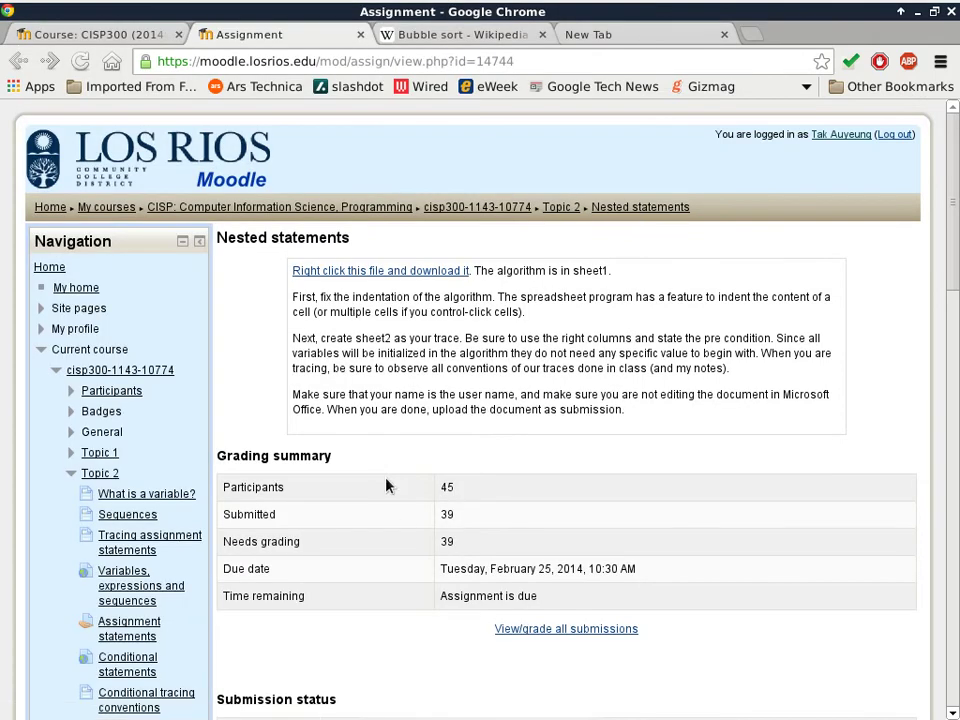
{"action": "scroll", "coordinate": [390, 465], "scroll_direction": "down", "scroll_amount": 5}
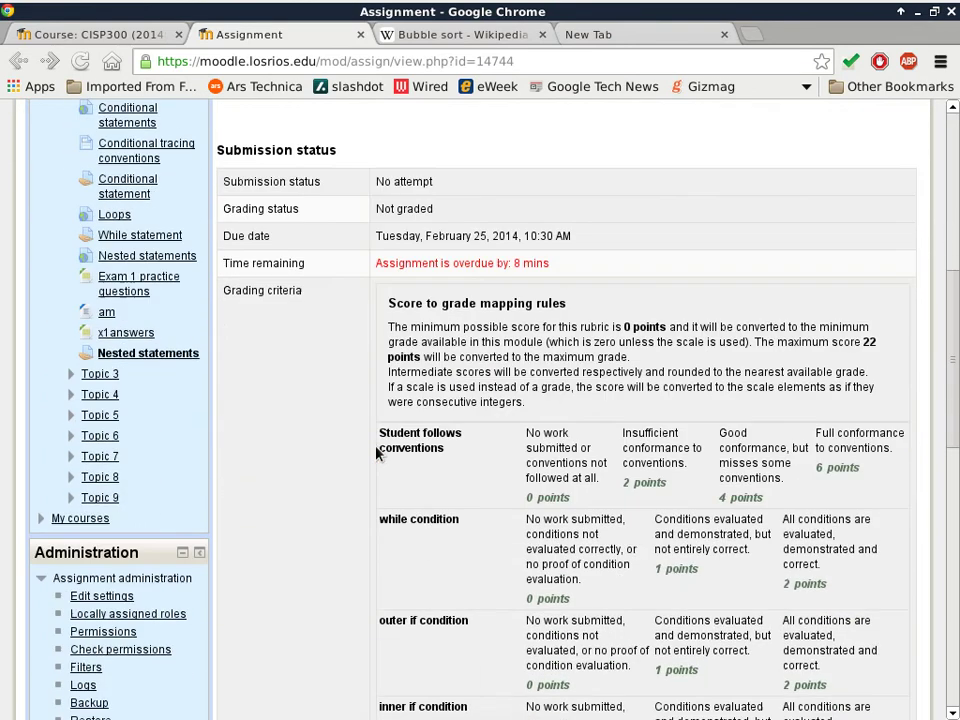
{"action": "scroll", "coordinate": [377, 452], "scroll_direction": "up", "scroll_amount": 3}
{"action": "scroll", "coordinate": [368, 442], "scroll_direction": "up", "scroll_amount": 3}
{"action": "left_click", "coordinate": [561, 207]}
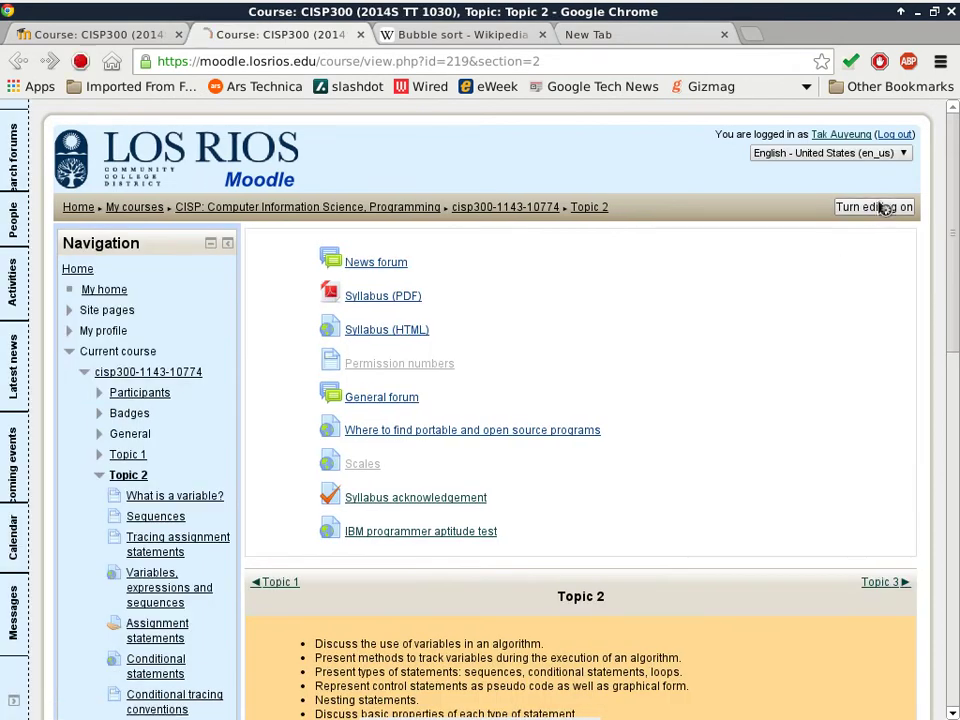
{"action": "left_click", "coordinate": [883, 207]}
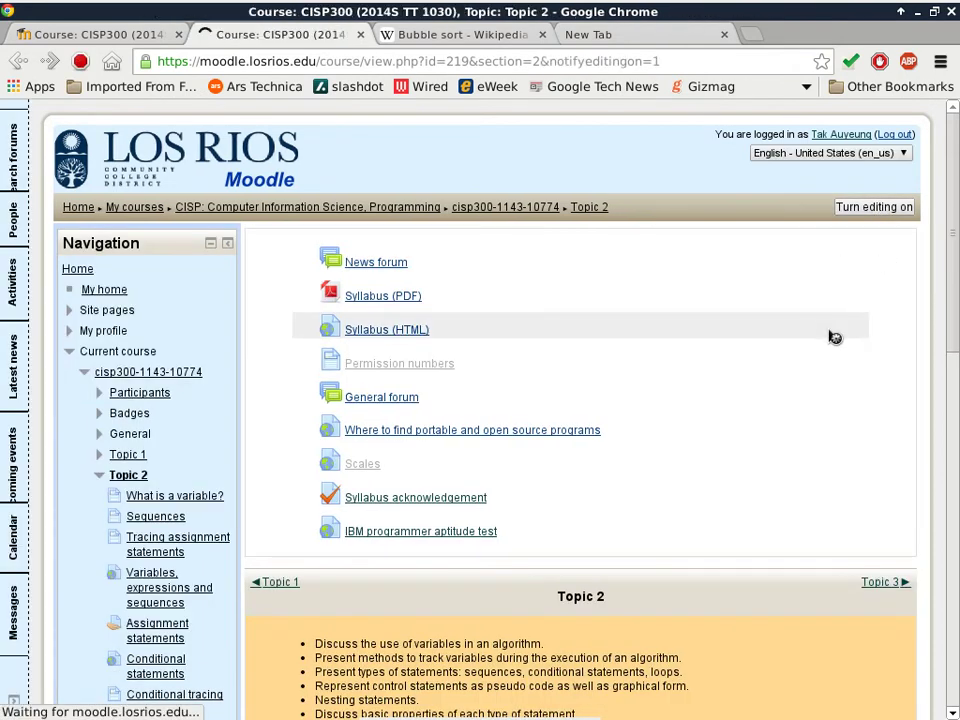
Duplicate the last Nested statements assignment
{"action": "scroll", "coordinate": [830, 337], "scroll_direction": "down", "scroll_amount": 3}
{"action": "scroll", "coordinate": [828, 336], "scroll_direction": "down", "scroll_amount": 3}
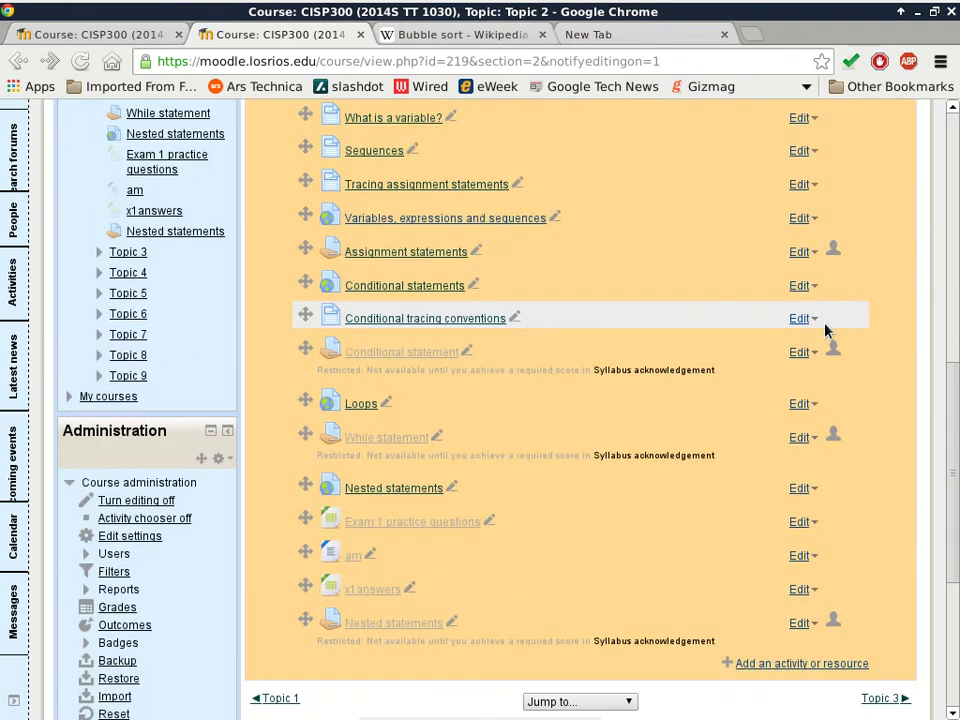
{"action": "left_click", "coordinate": [805, 627]}
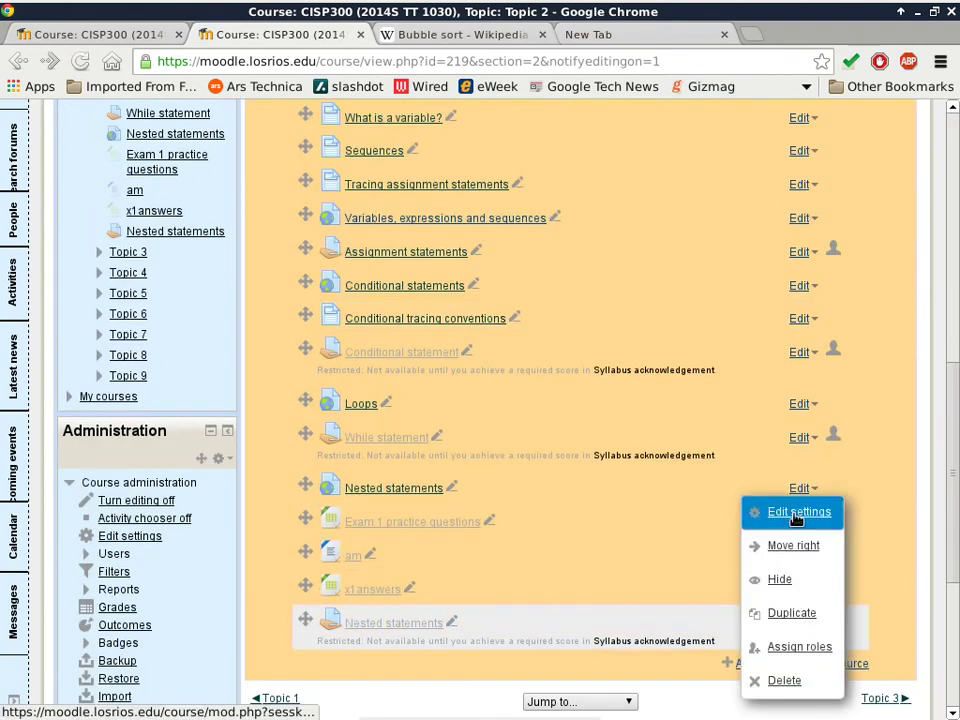
{"action": "left_click", "coordinate": [797, 614]}
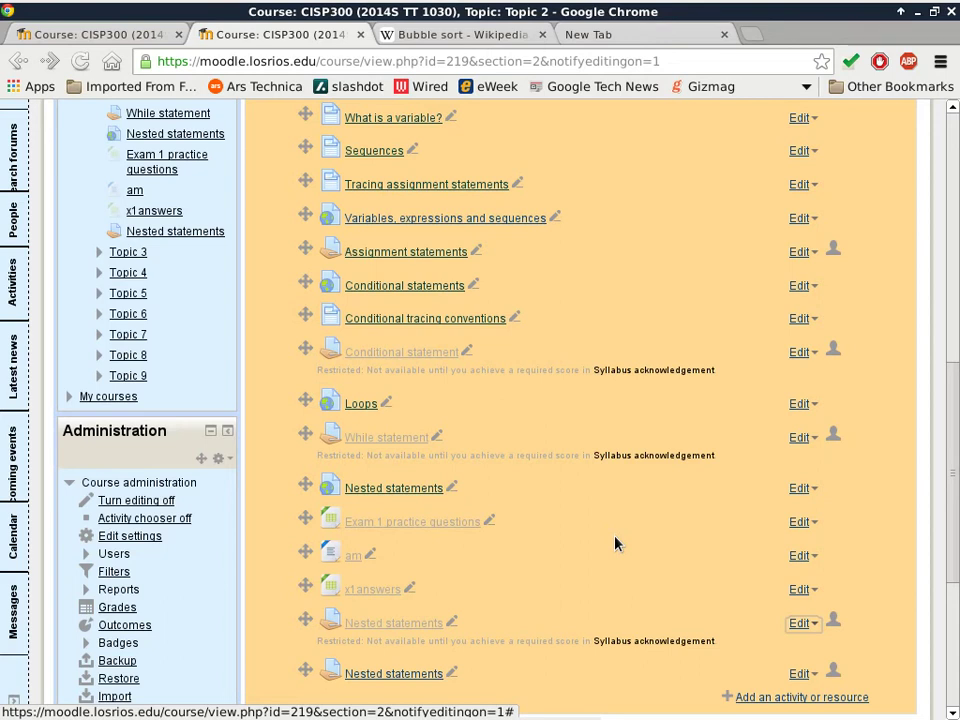
Open Edit settings of the Nested statements copy, then switch to the nested1030.ods window
{"action": "left_click", "coordinate": [800, 674]}
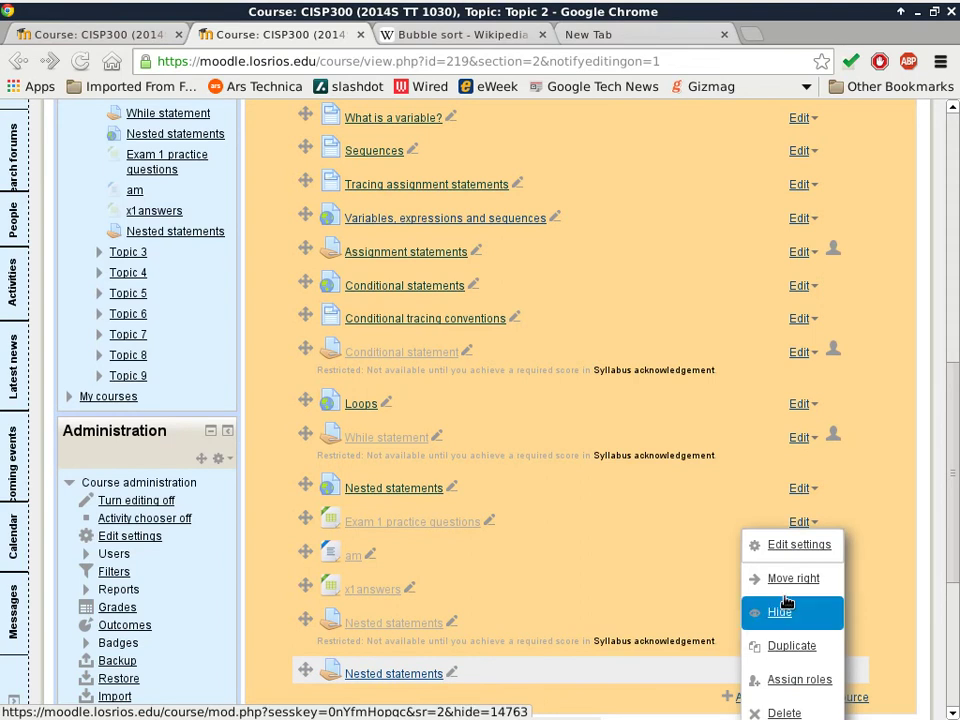
{"action": "left_click", "coordinate": [778, 546]}
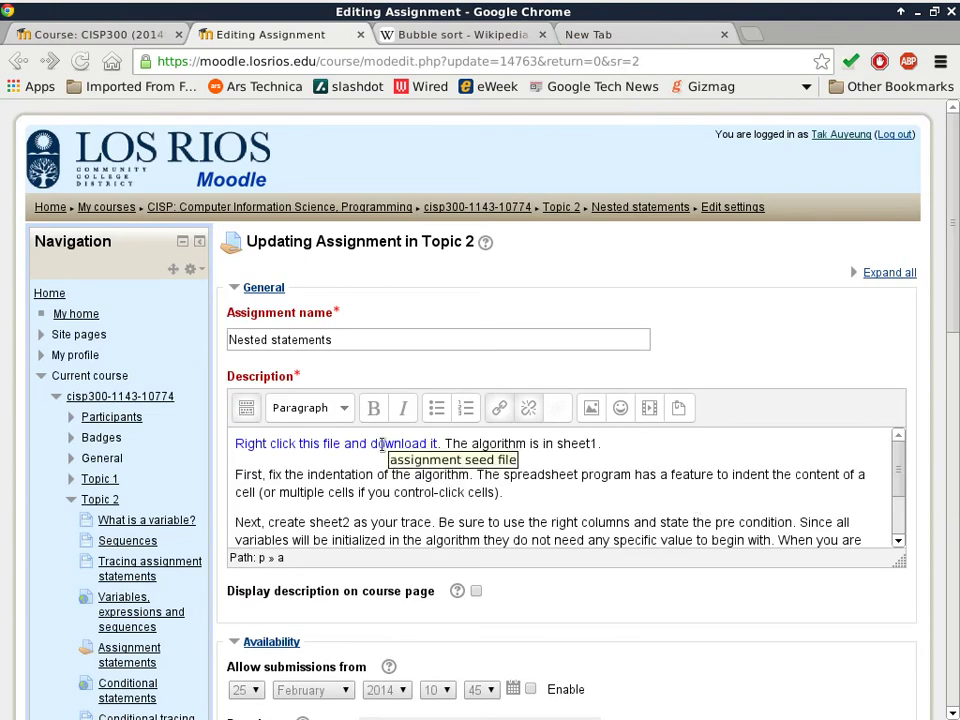
{"action": "key", "text": "alt+Tab"}
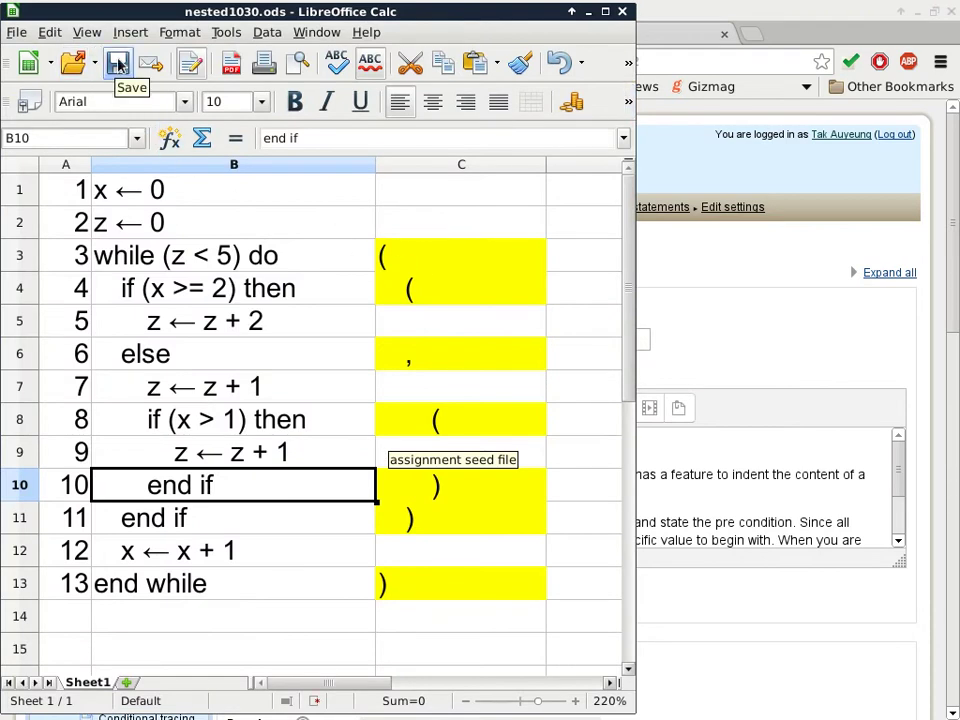
Save the spreadsheet as a copy named nested1030_indented.ods
{"action": "left_click", "coordinate": [16, 34]}
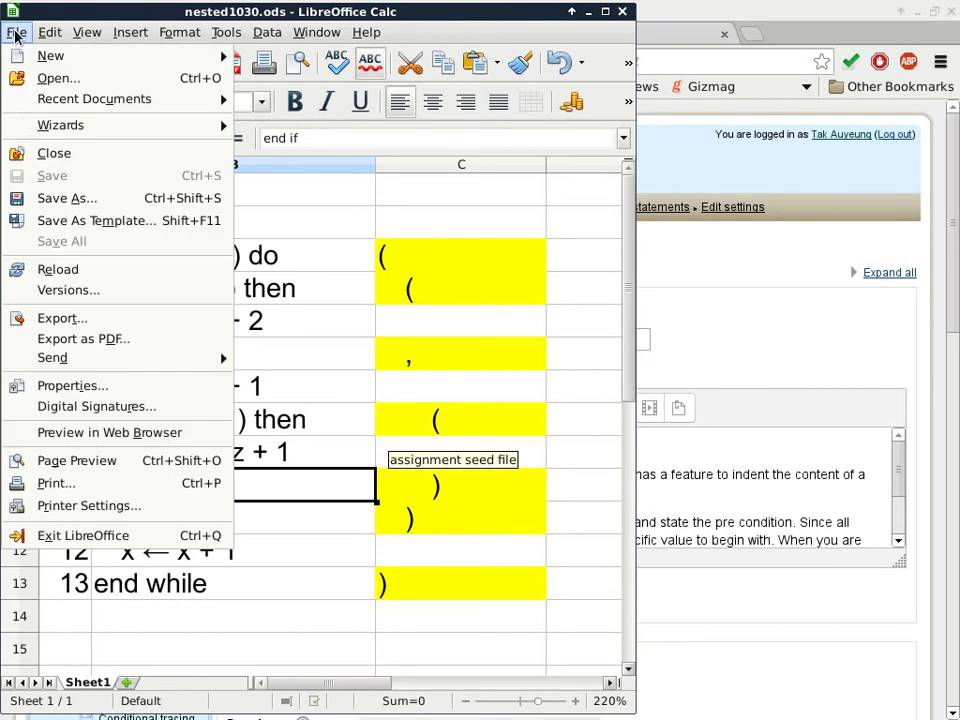
{"action": "left_click", "coordinate": [54, 199]}
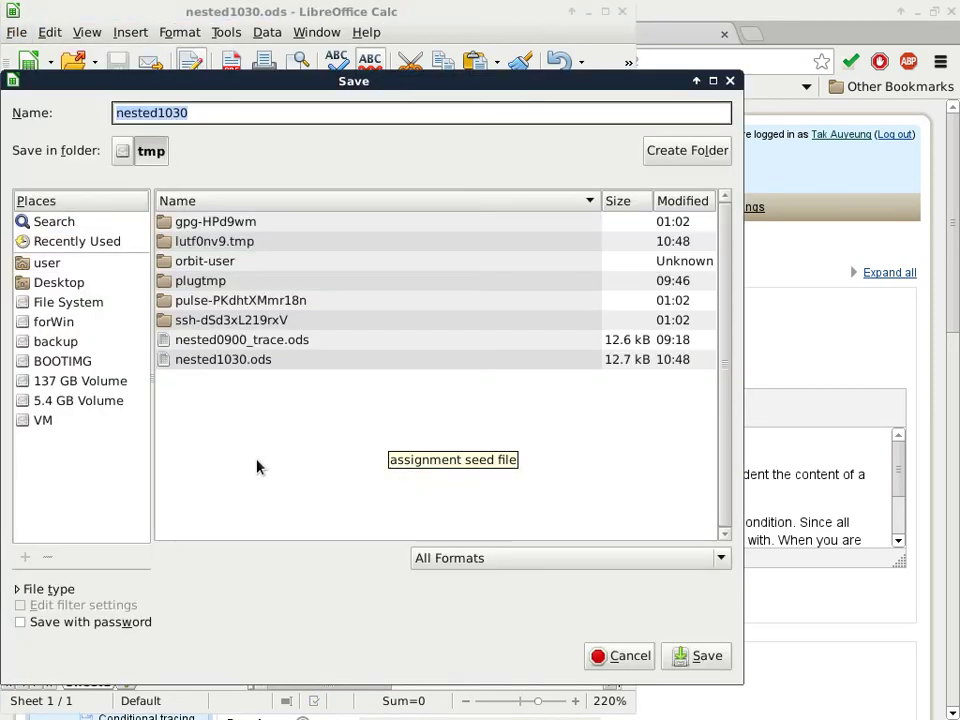
{"action": "left_click", "coordinate": [201, 112]}
{"action": "type", "text": "_"}
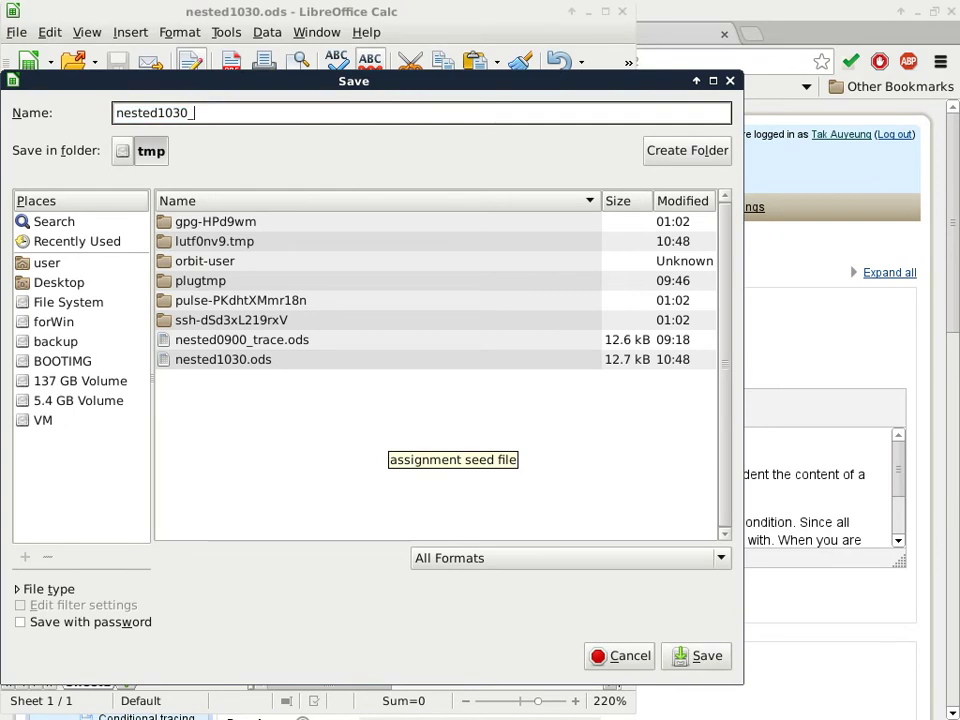
{"action": "type", "text": "indented"}
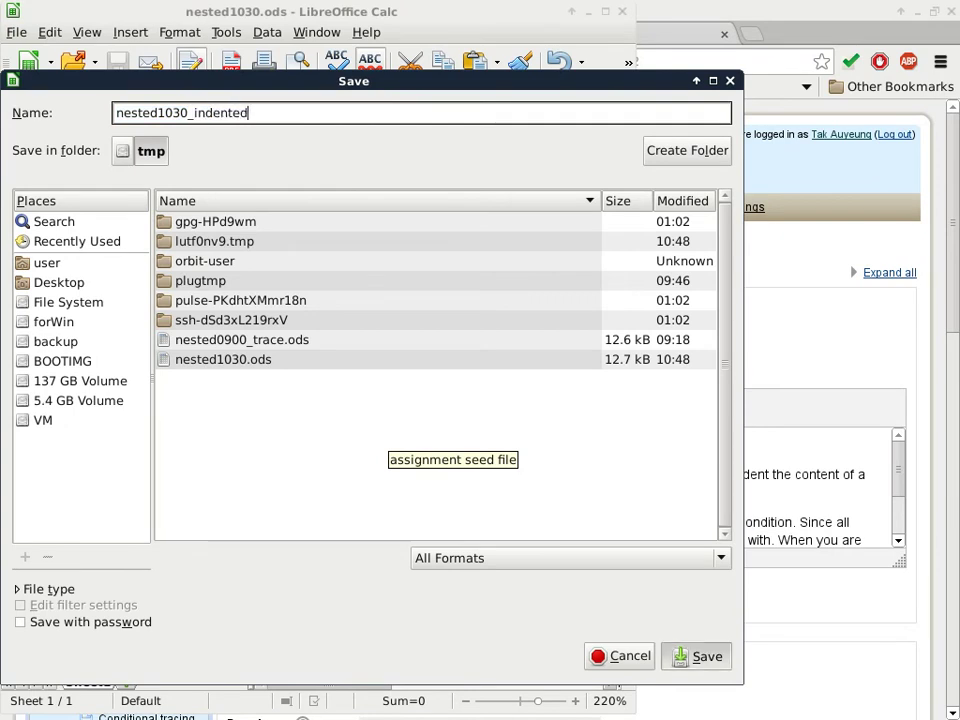
{"action": "left_click", "coordinate": [697, 656]}
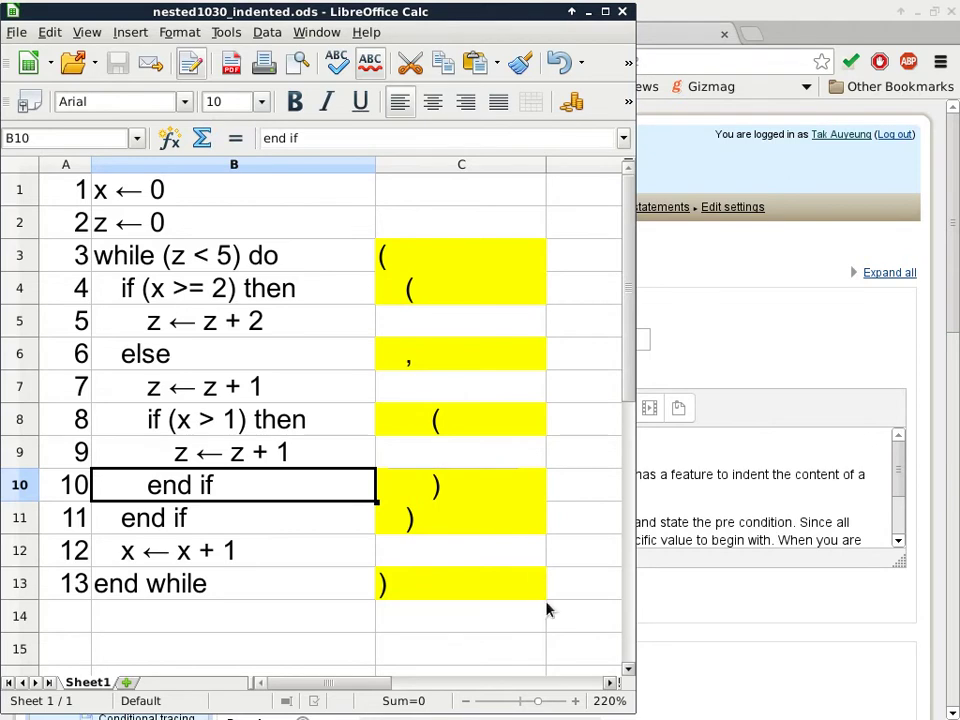
Zoom out, re-save nested1030_indented.ods and switch back to the Moodle Updating Assignment form
{"action": "left_click", "coordinate": [466, 701]}
{"action": "left_click", "coordinate": [466, 701]}
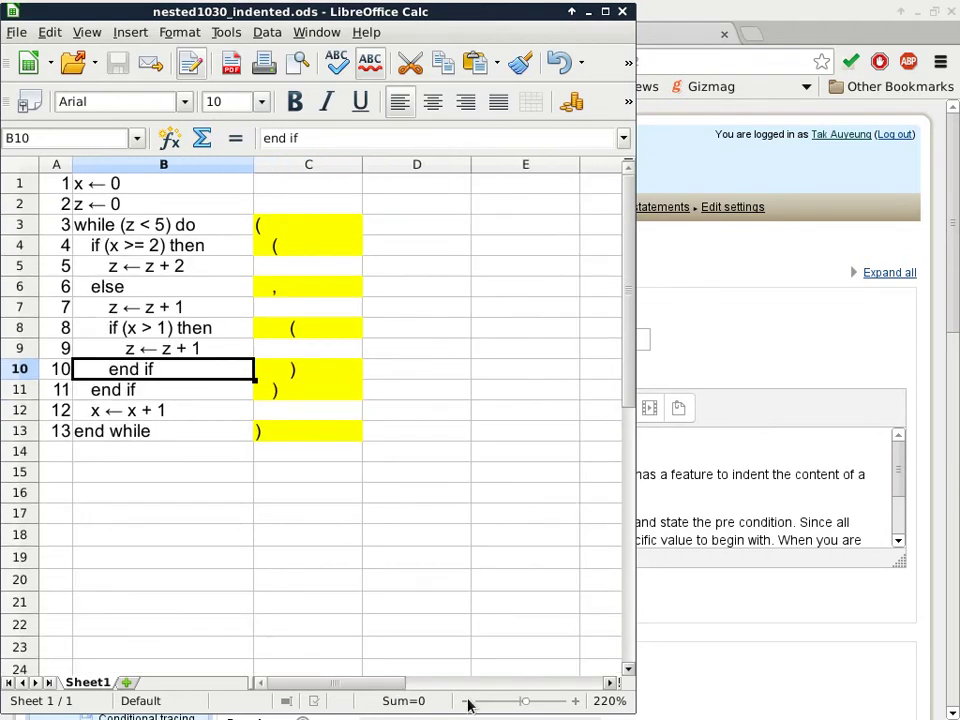
{"action": "left_click", "coordinate": [466, 701]}
{"action": "left_click", "coordinate": [466, 701]}
{"action": "left_click", "coordinate": [466, 701]}
{"action": "left_click", "coordinate": [466, 701]}
{"action": "left_click", "coordinate": [165, 500]}
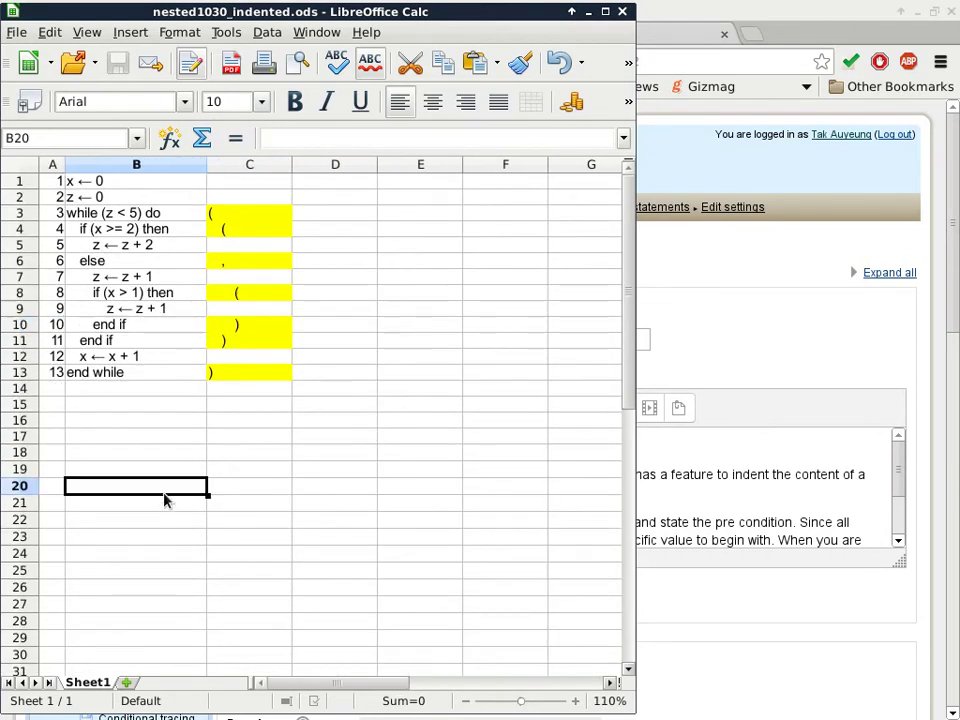
{"action": "double_click", "coordinate": [165, 500]}
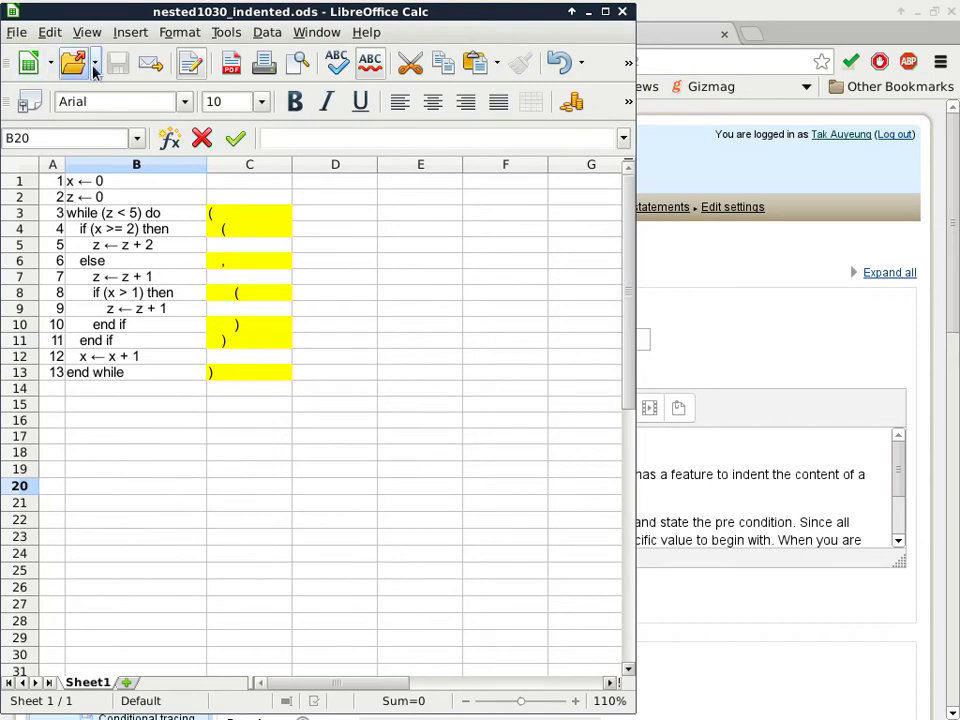
{"action": "key", "text": "Return"}
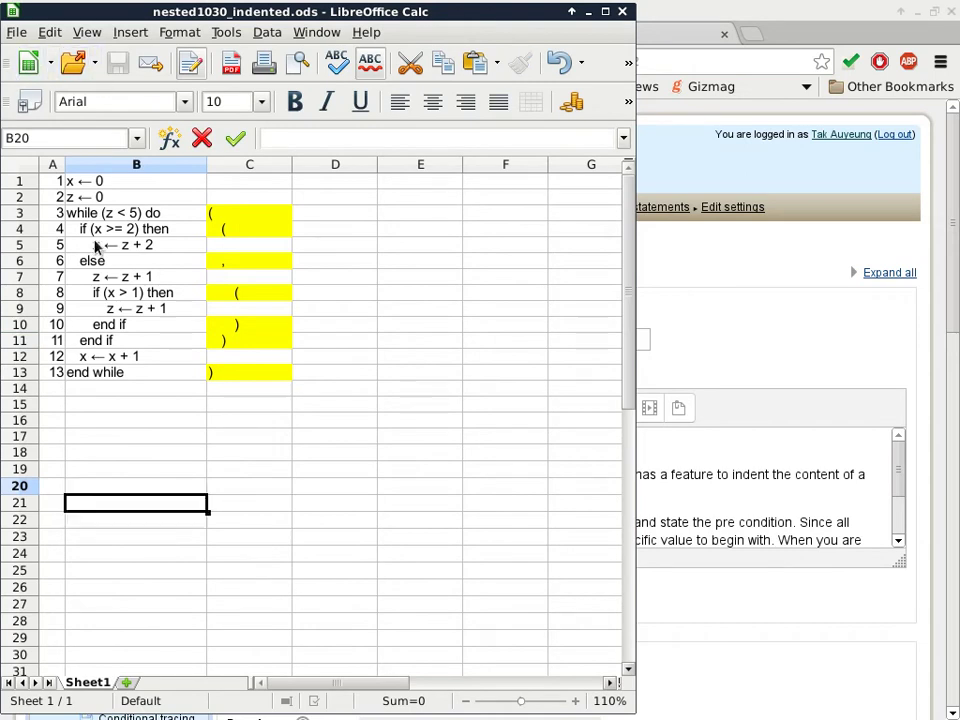
{"action": "left_click", "coordinate": [117, 62]}
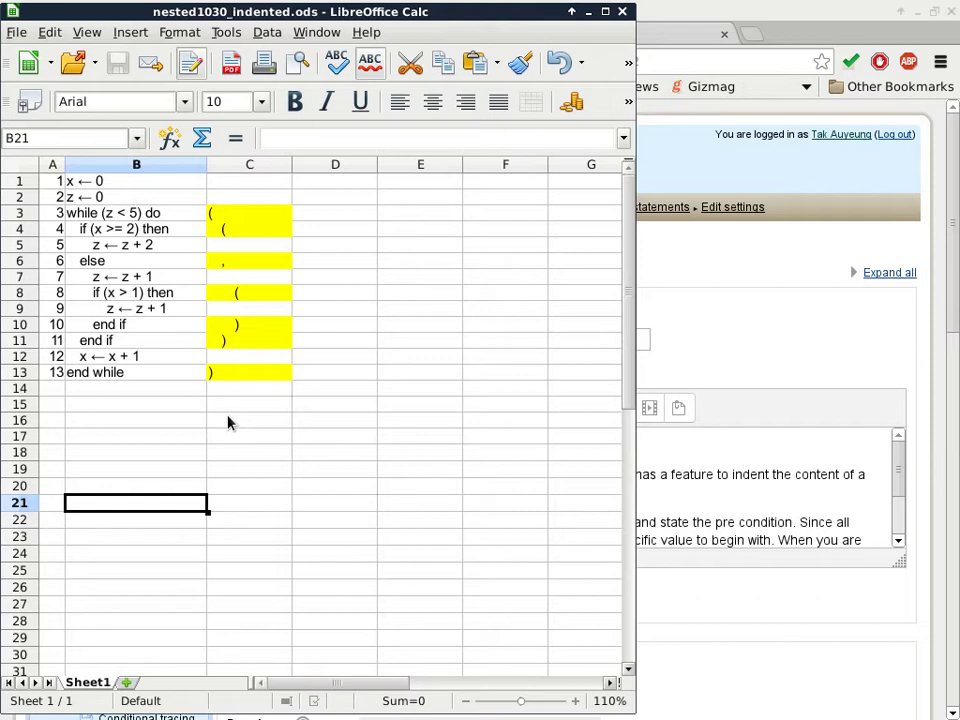
{"action": "key", "text": "alt+Tab"}
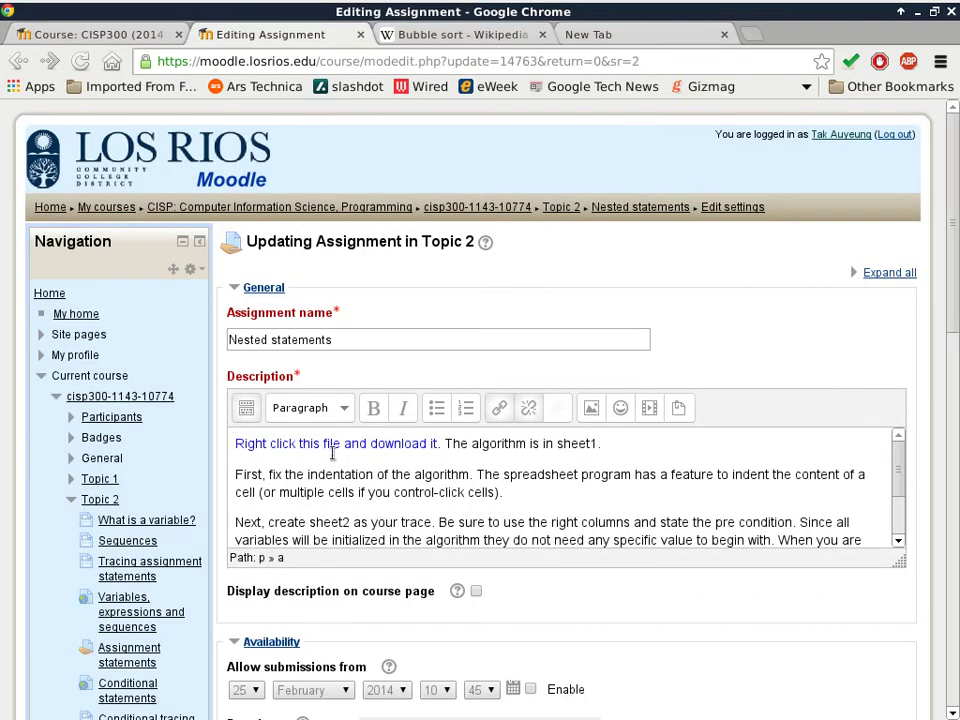
Check the seed file link, then append ' (tracing)' to the copied assignment's name
{"action": "left_click", "coordinate": [499, 408]}
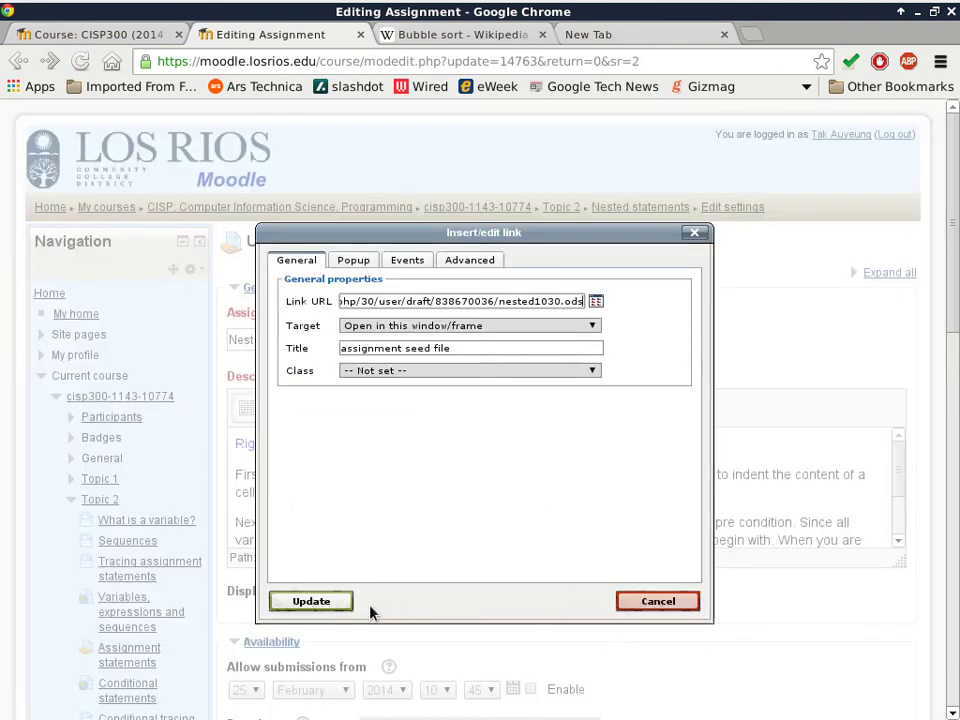
{"action": "left_click", "coordinate": [645, 603]}
{"action": "left_click", "coordinate": [368, 341]}
{"action": "type", "text": "("}
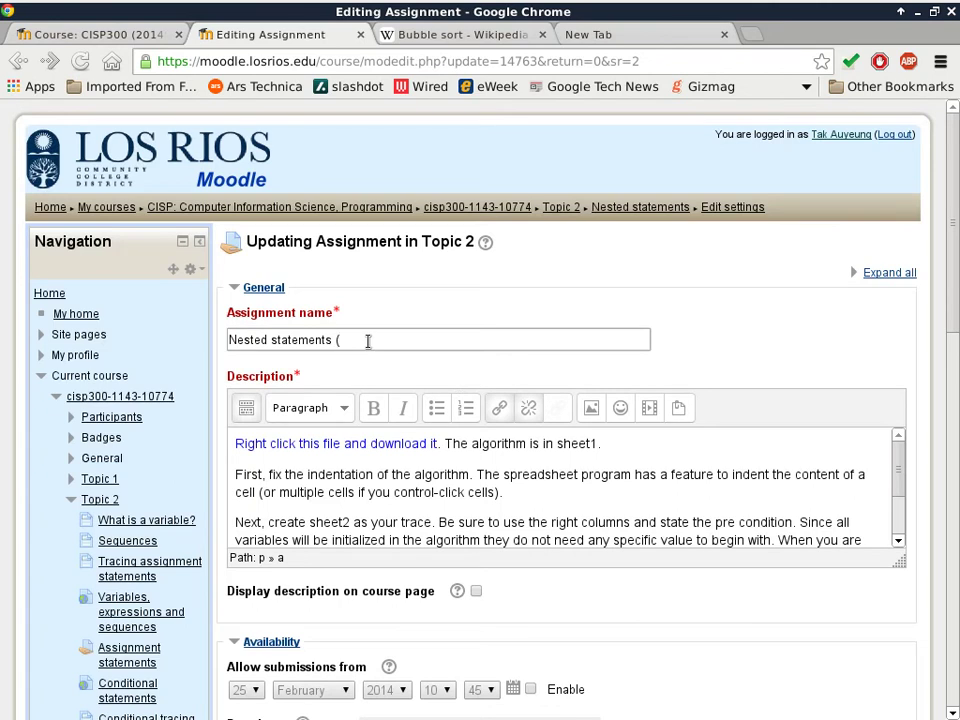
{"action": "type", "text": "tracing)"}
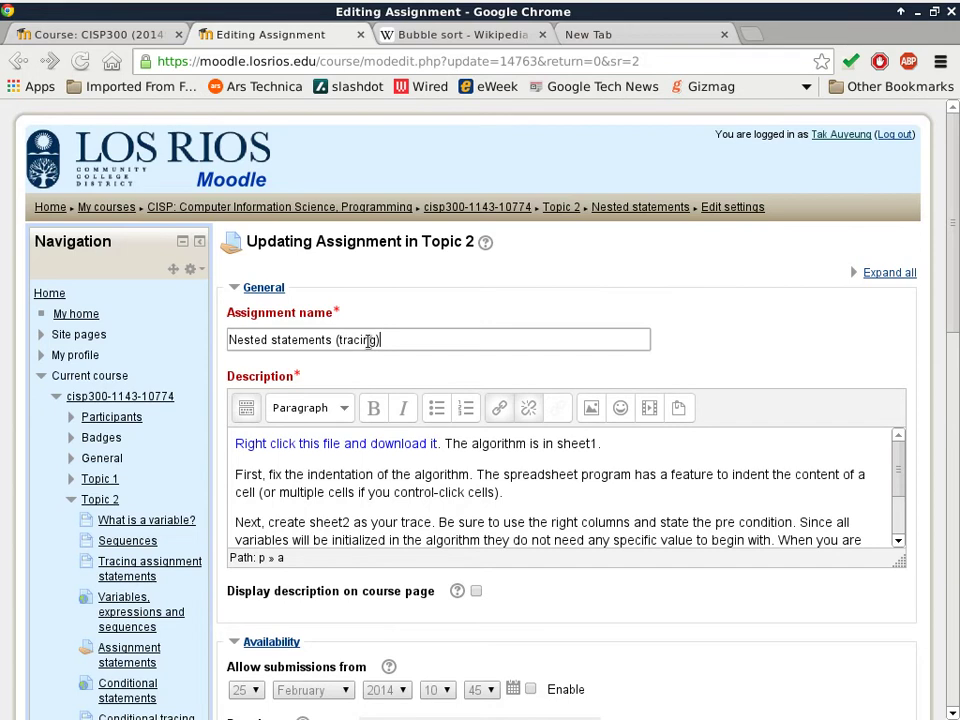